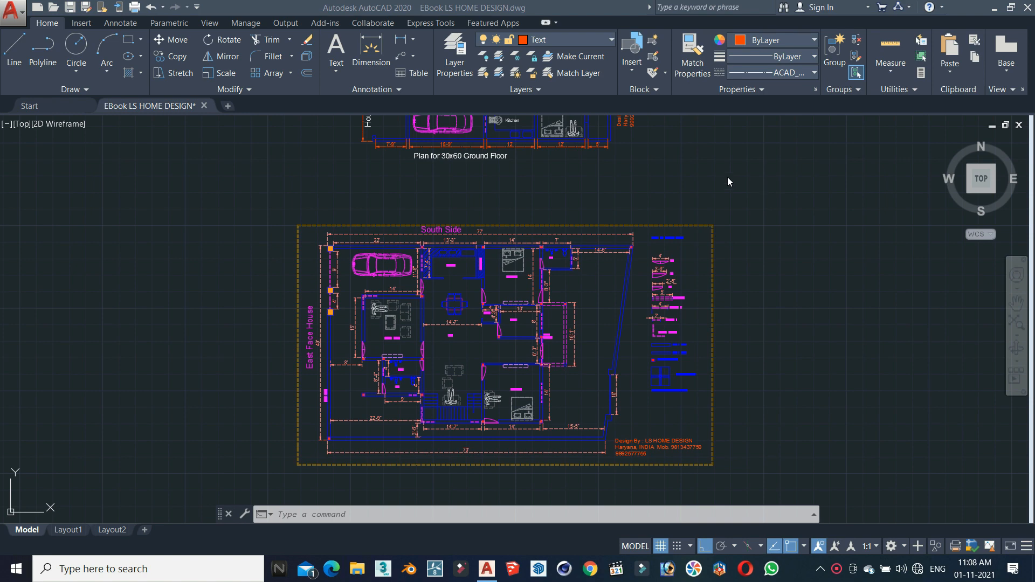
- Examine the column of house plan drawings in model space, from the cover image to the lower sheets
scroll(614, 240, "down", 4)
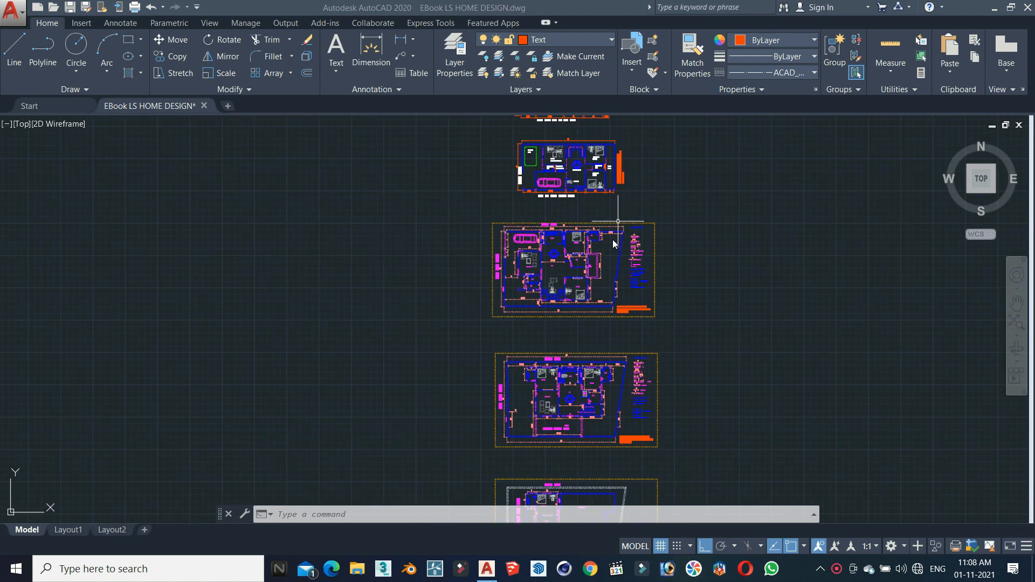
scroll(594, 253, "down", 4)
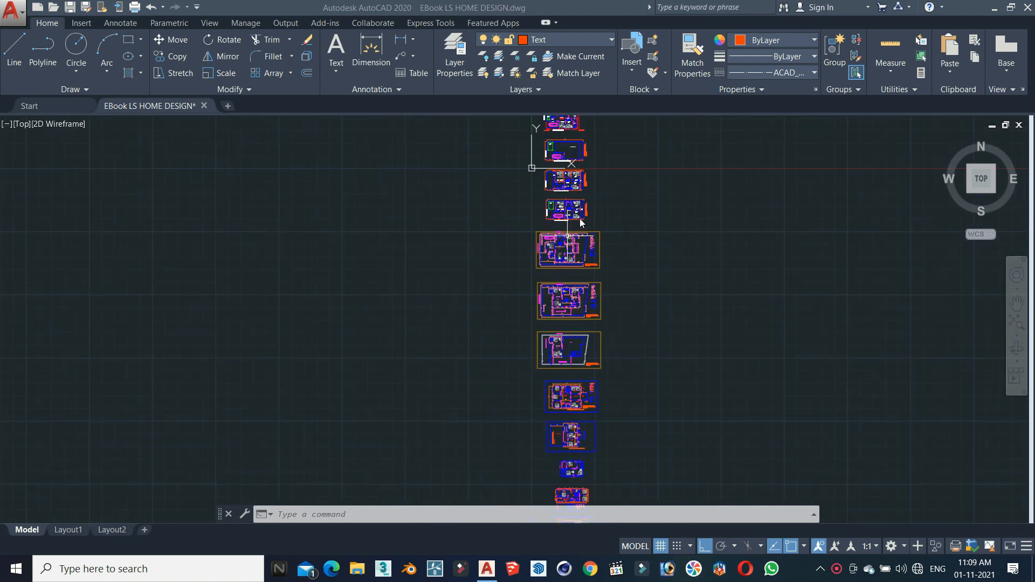
scroll(567, 215, "down", 3)
scroll(572, 172, "up", 3)
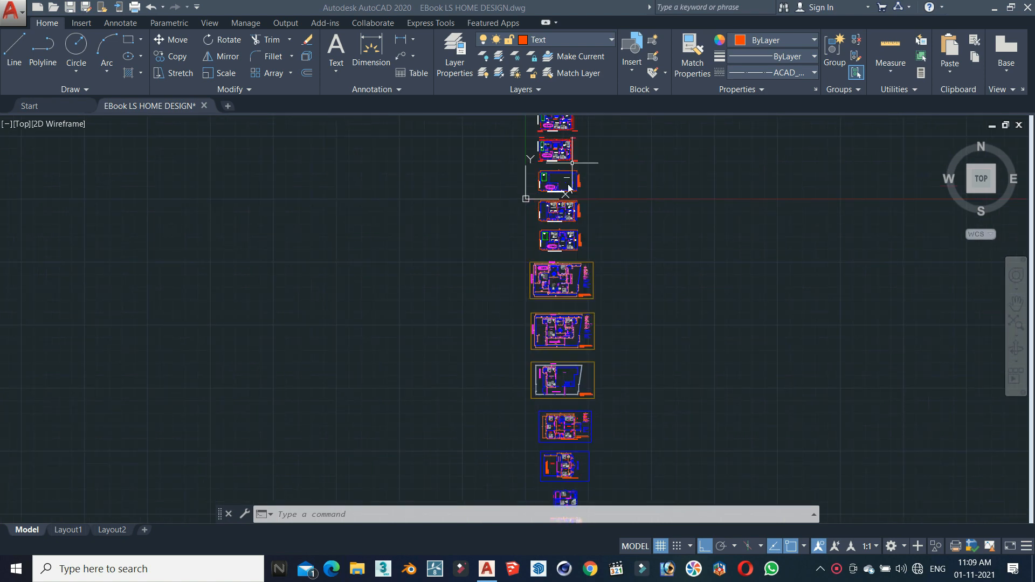
scroll(541, 240, "down", 2)
scroll(556, 156, "up", 2)
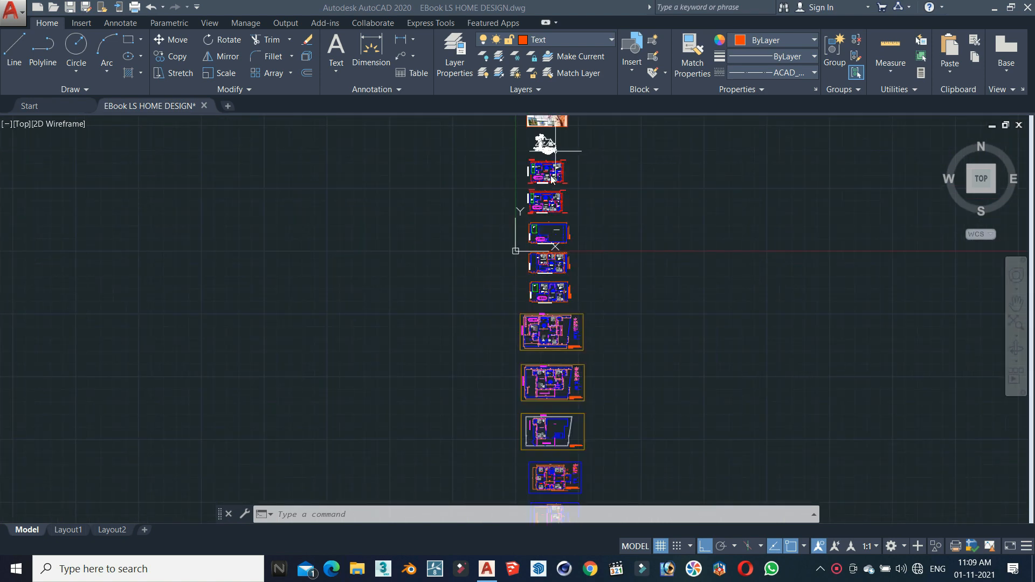
scroll(549, 162, "up", 1)
scroll(531, 199, "down", 2)
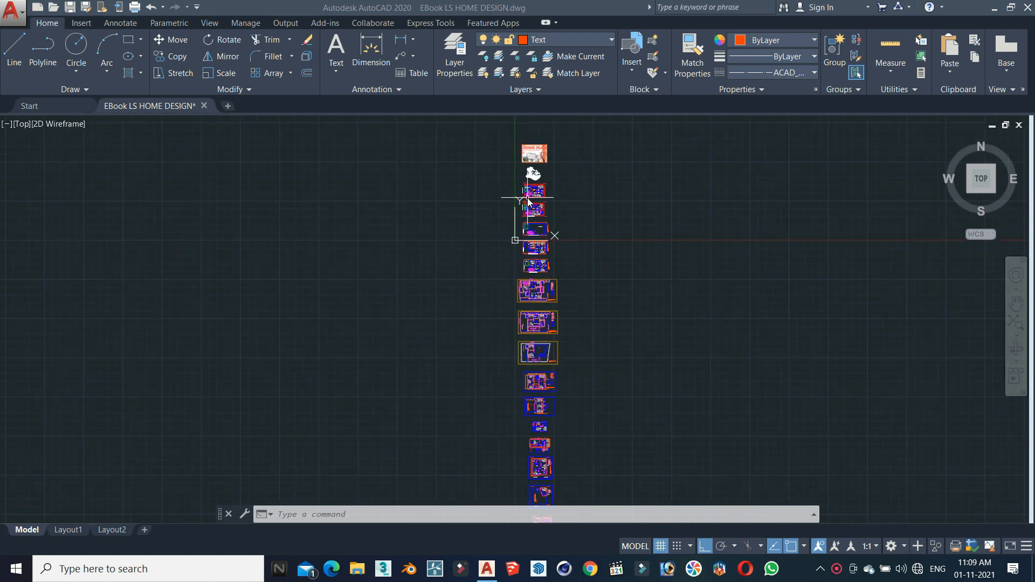
scroll(526, 169, "up", 2)
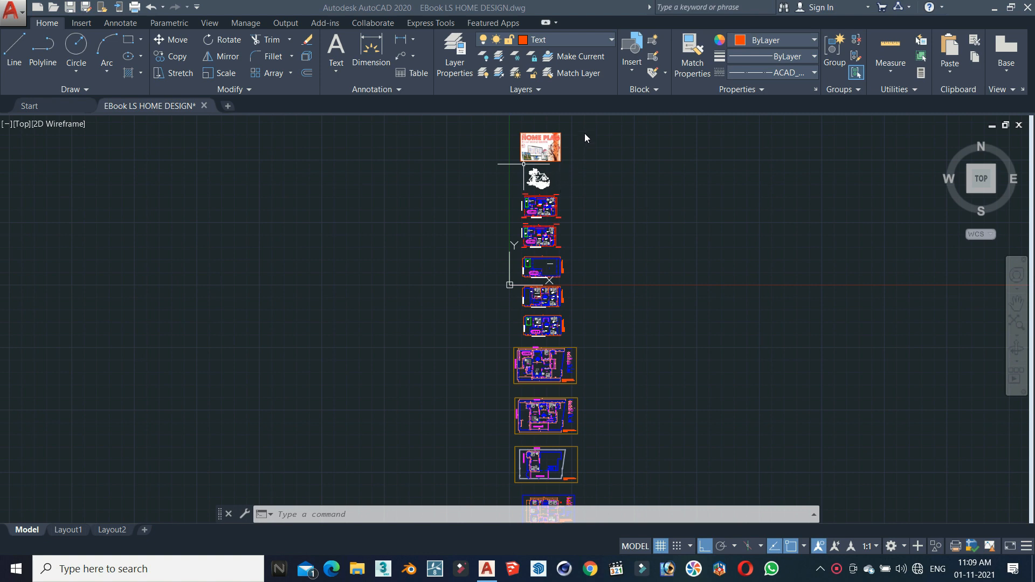
scroll(551, 162, "down", 3)
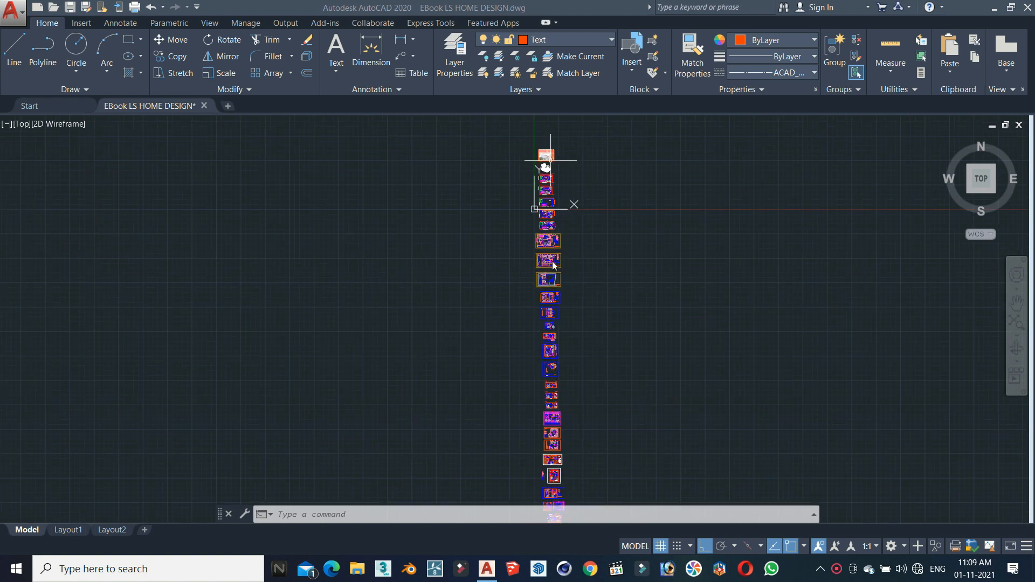
scroll(552, 294, "up", 2)
scroll(551, 209, "down", 2)
scroll(554, 373, "up", 4)
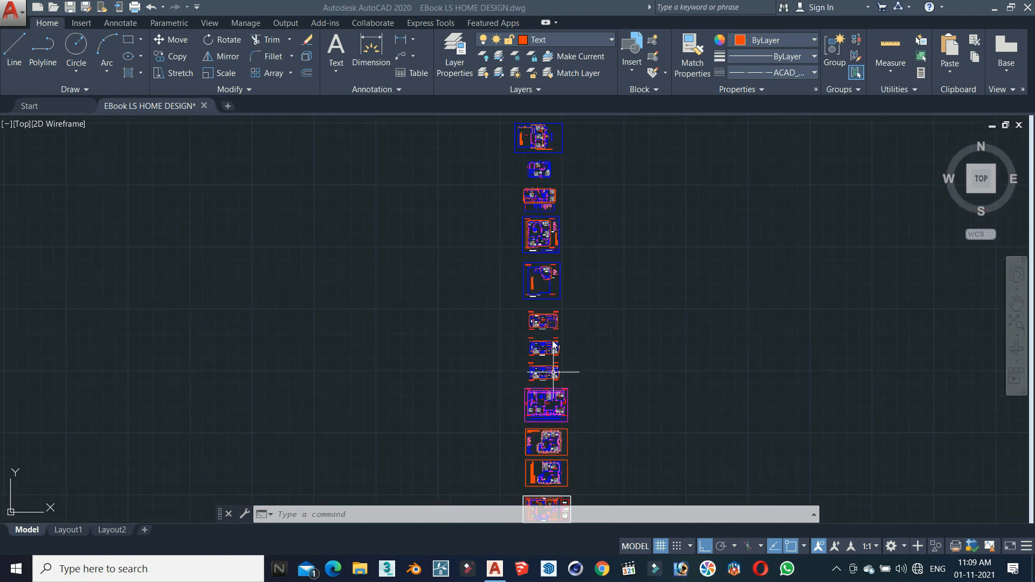
scroll(546, 268, "down", 4)
scroll(550, 406, "up", 2)
scroll(550, 406, "down", 3)
scroll(555, 182, "up", 4)
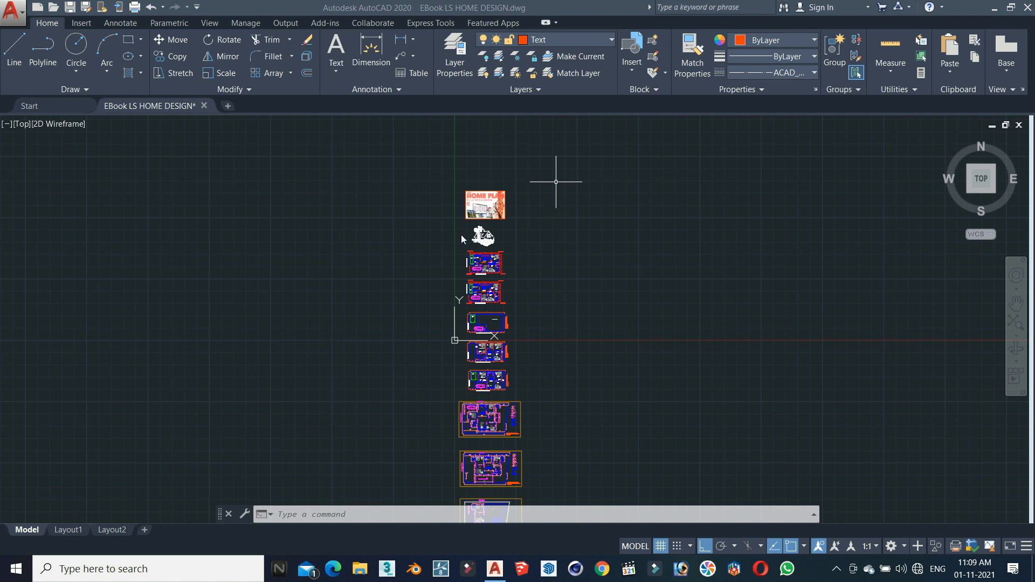
scroll(523, 208, "up", 2)
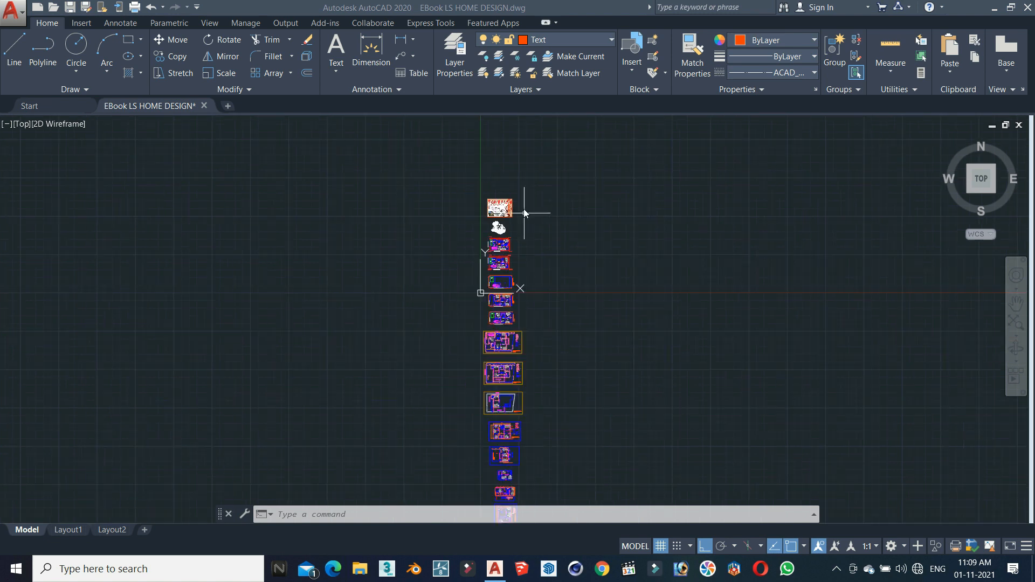
scroll(476, 194, "up", 2)
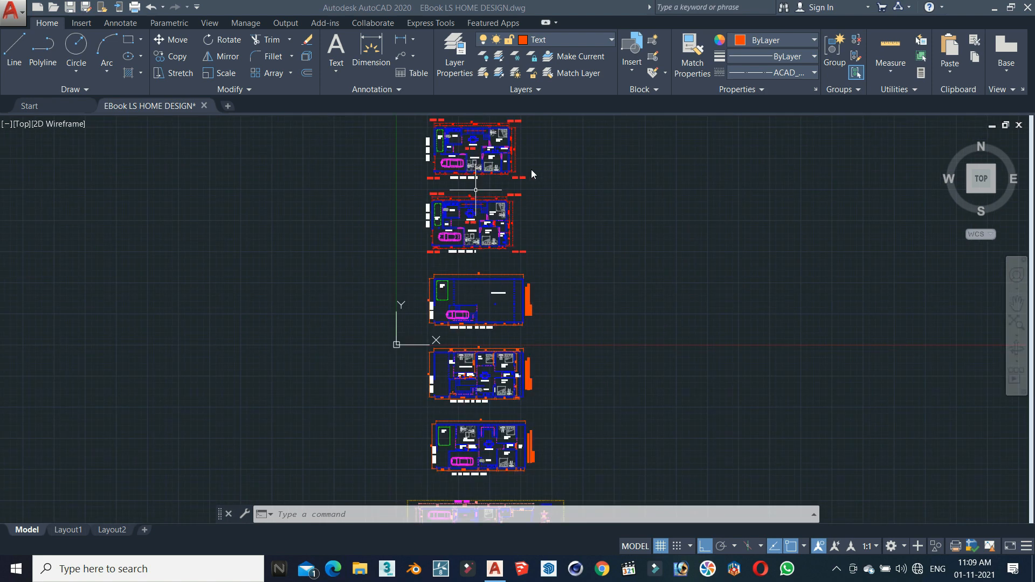
- Select the five house floor plans directly below the cover artwork with a window lasso
scroll(532, 173, "down", 2)
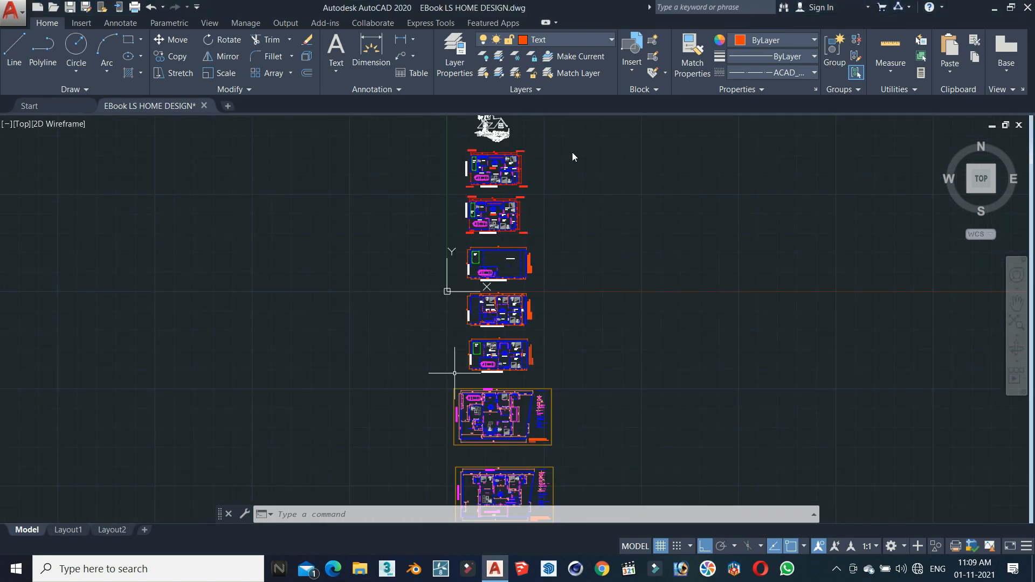
mouse_move(418, 143)
left_mouse_down()
mouse_move(434, 307)
mouse_move(469, 394)
left_mouse_up()
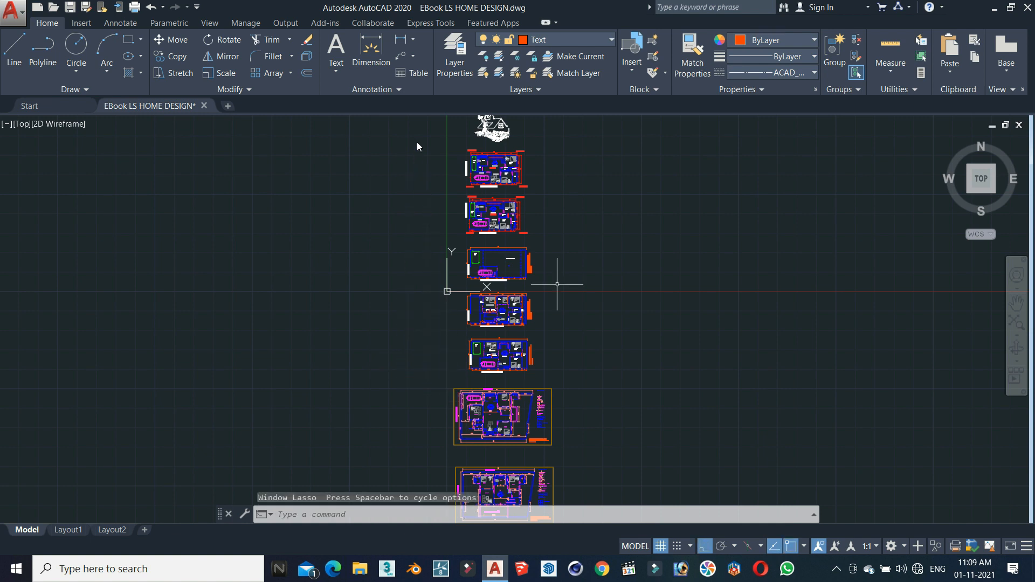
mouse_move(574, 155)
left_mouse_down()
mouse_move(541, 387)
mouse_move(369, 305)
mouse_move(399, 159)
mouse_move(549, 323)
mouse_move(560, 203)
left_mouse_up()
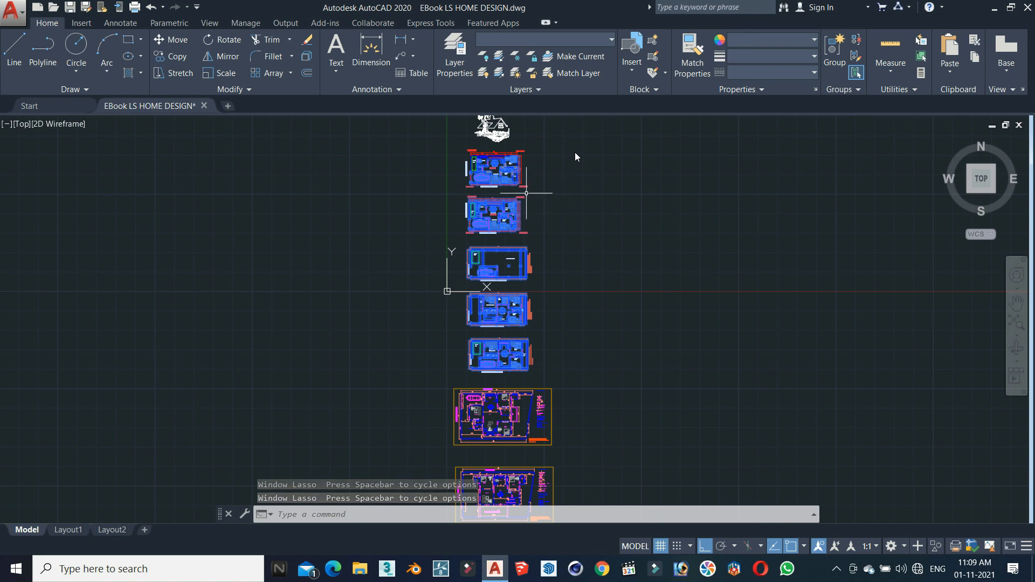
- Review the remaining plan sheets further down the column and return to the upper floor plans
scroll(481, 217, "down", 3)
scroll(485, 240, "up", 4)
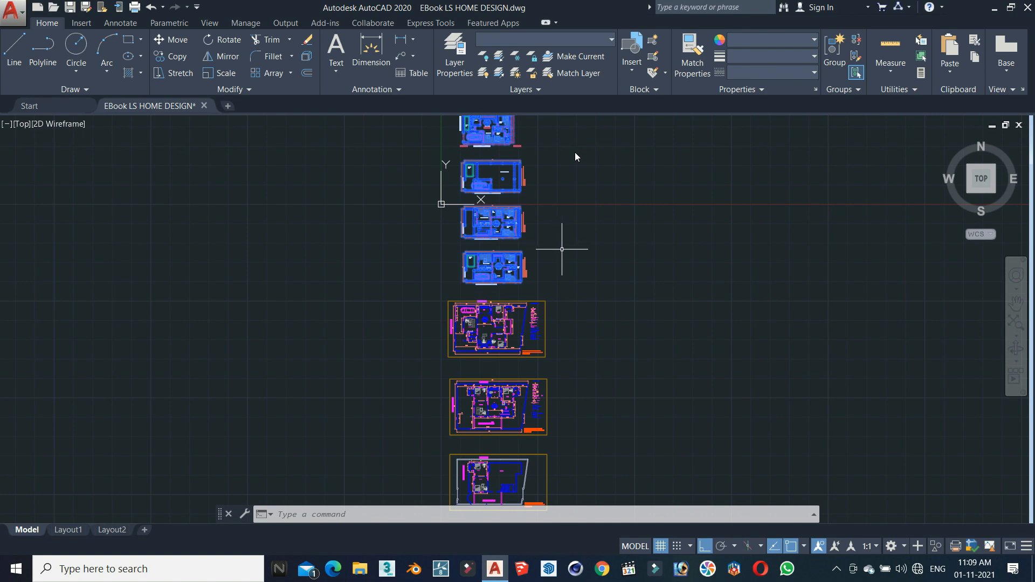
scroll(561, 247, "down", 5)
scroll(560, 297, "up", 2)
scroll(505, 204, "up", 5)
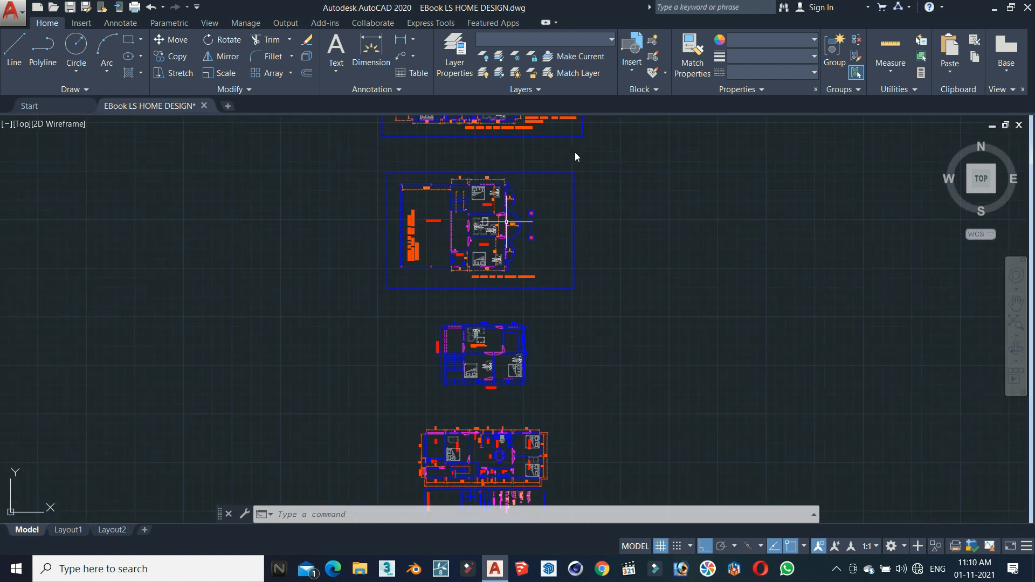
scroll(538, 277, "down", 4)
scroll(560, 242, "down", 2)
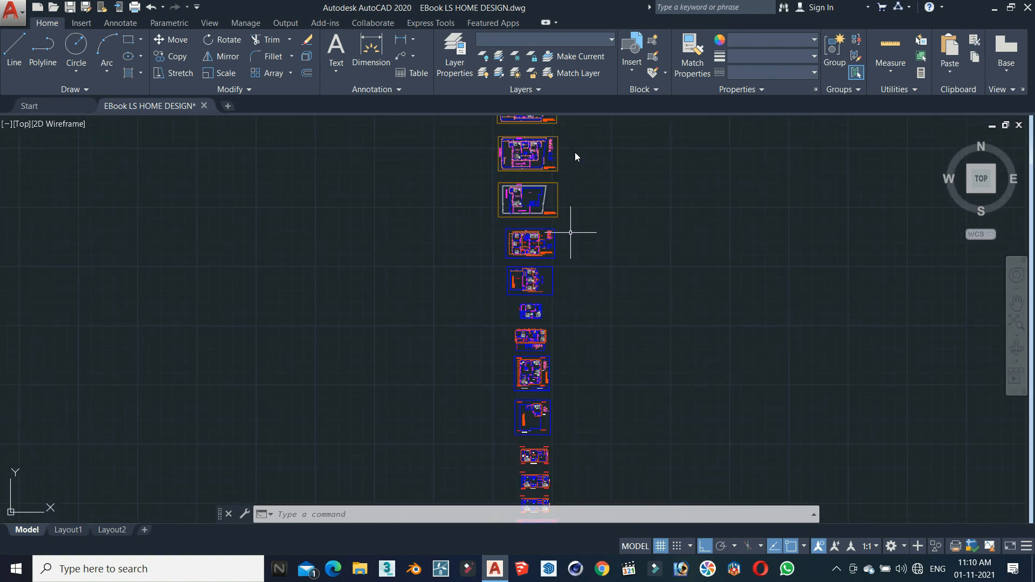
scroll(565, 224, "down", 3)
scroll(598, 164, "up", 2)
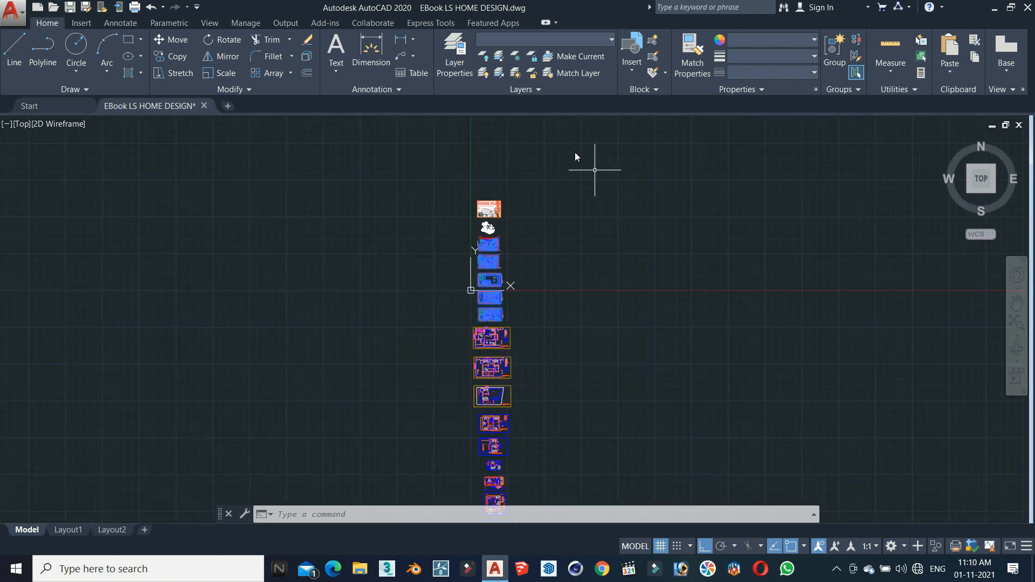
scroll(386, 159, "down", 2)
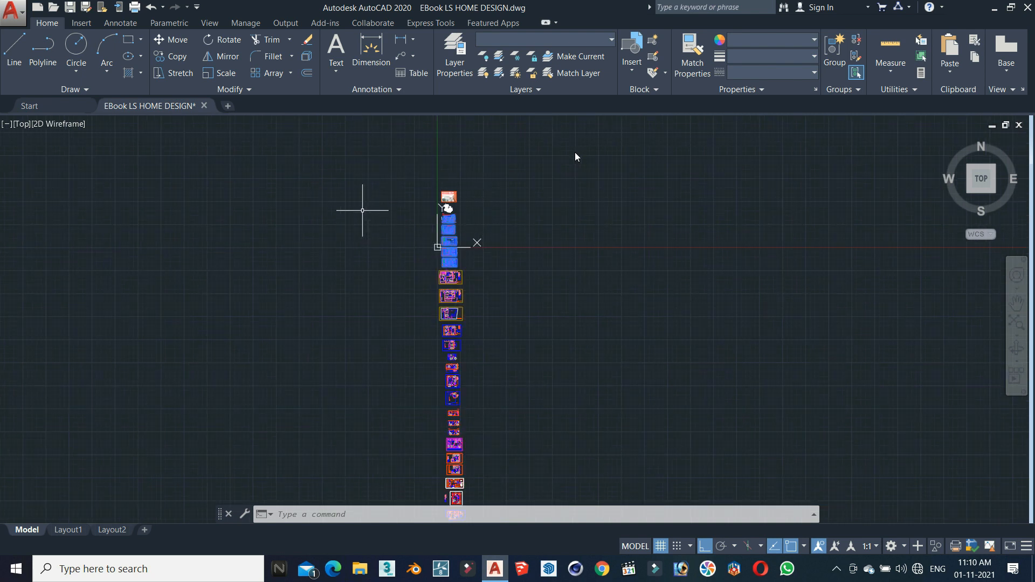
scroll(417, 207, "down", 1)
scroll(411, 189, "up", 3)
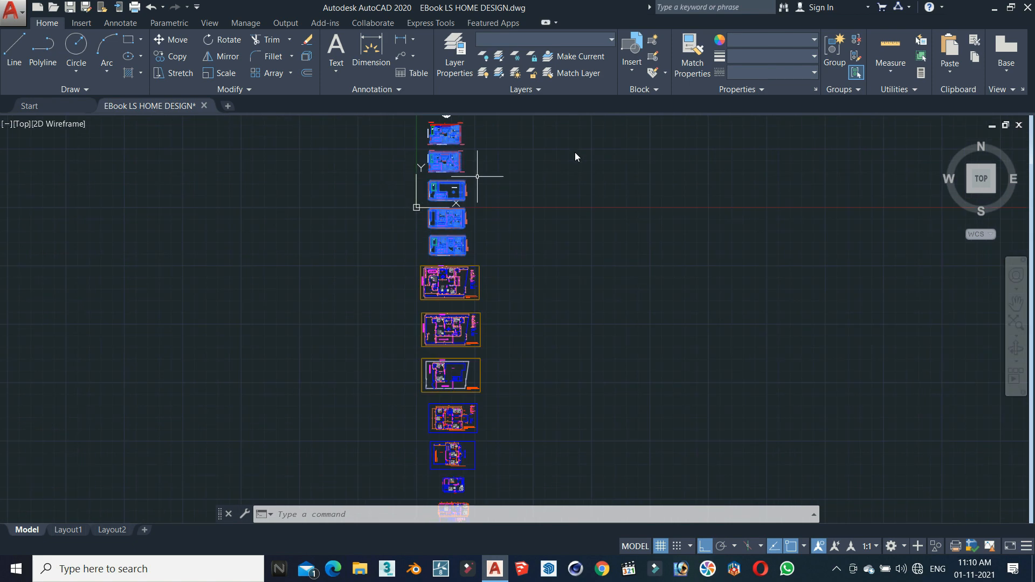
scroll(431, 186, "up", 4)
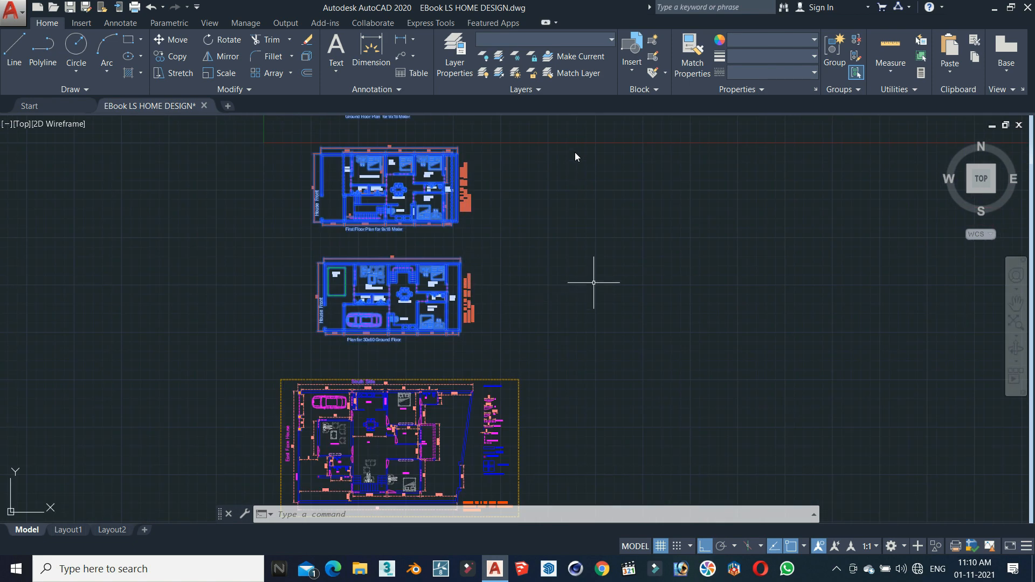
scroll(628, 323, "down", 2)
scroll(536, 162, "up", 4)
scroll(668, 259, "down", 2)
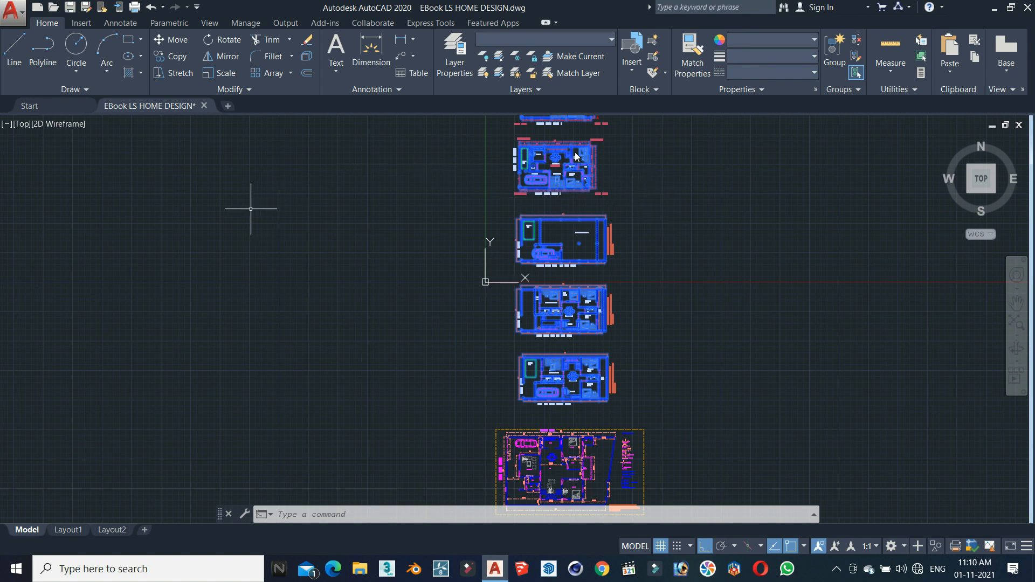
scroll(302, 204, "down", 2)
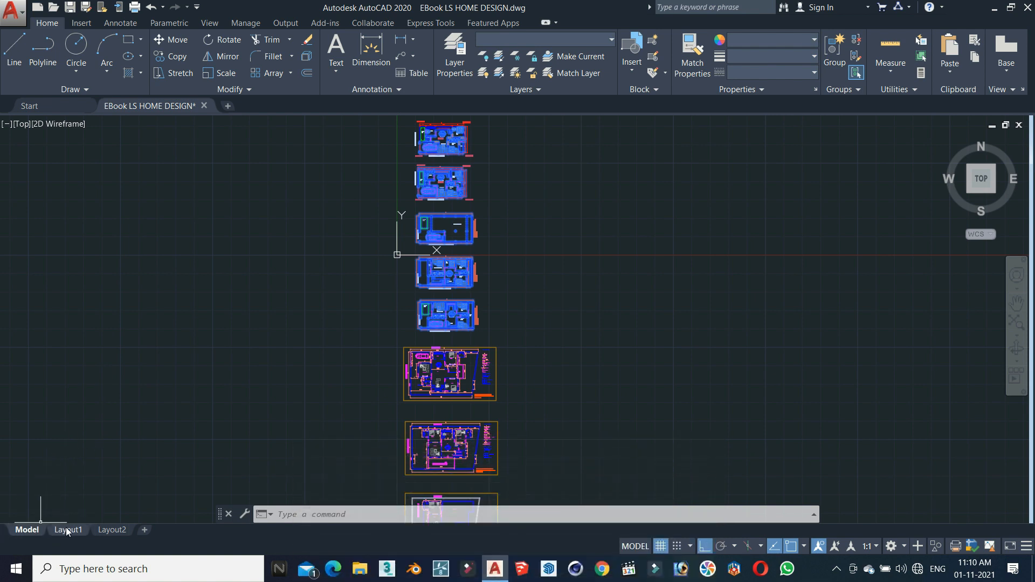
mouse_move(74, 533)
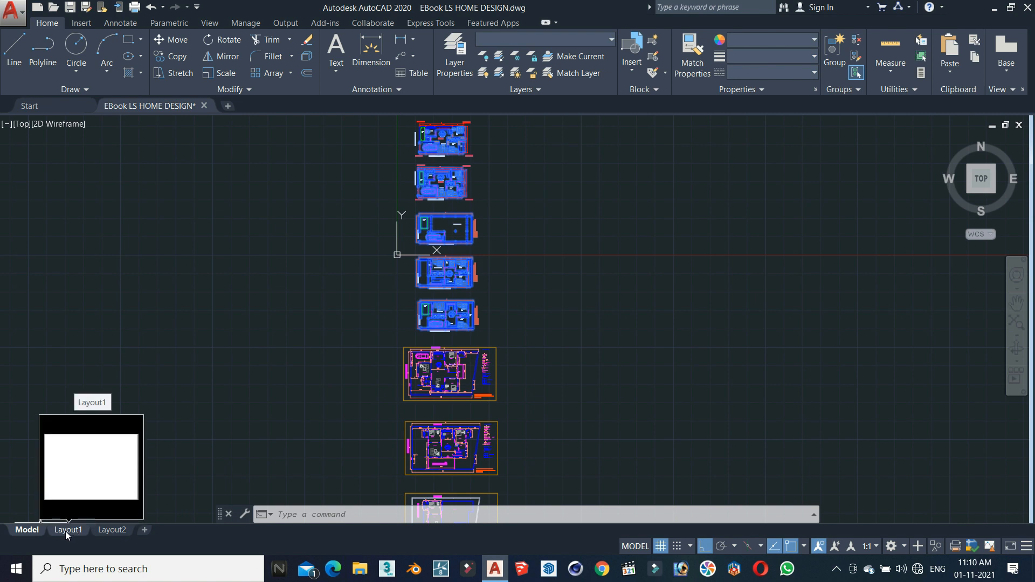
right_click(66, 531)
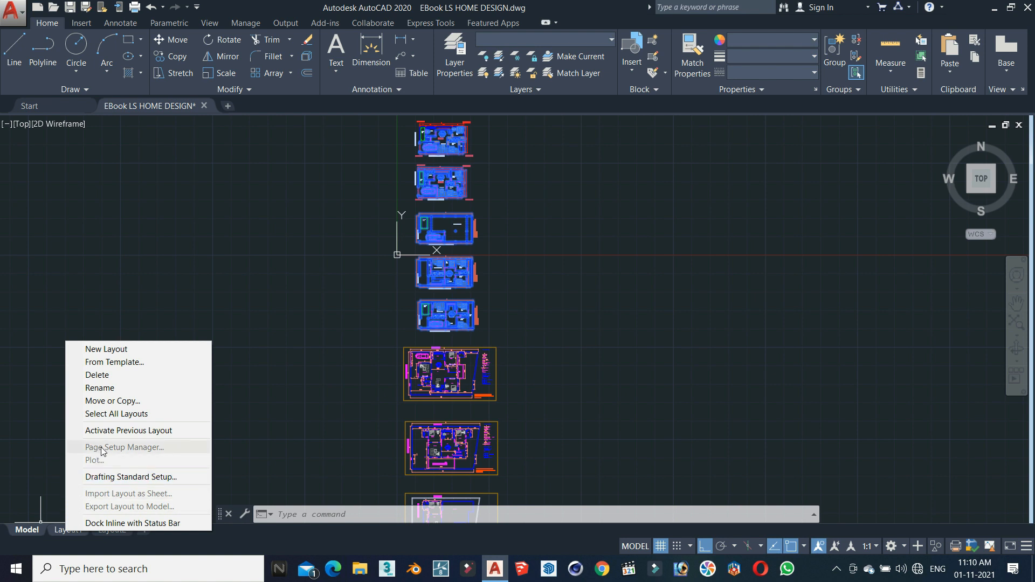
left_click(309, 430)
left_click(80, 515)
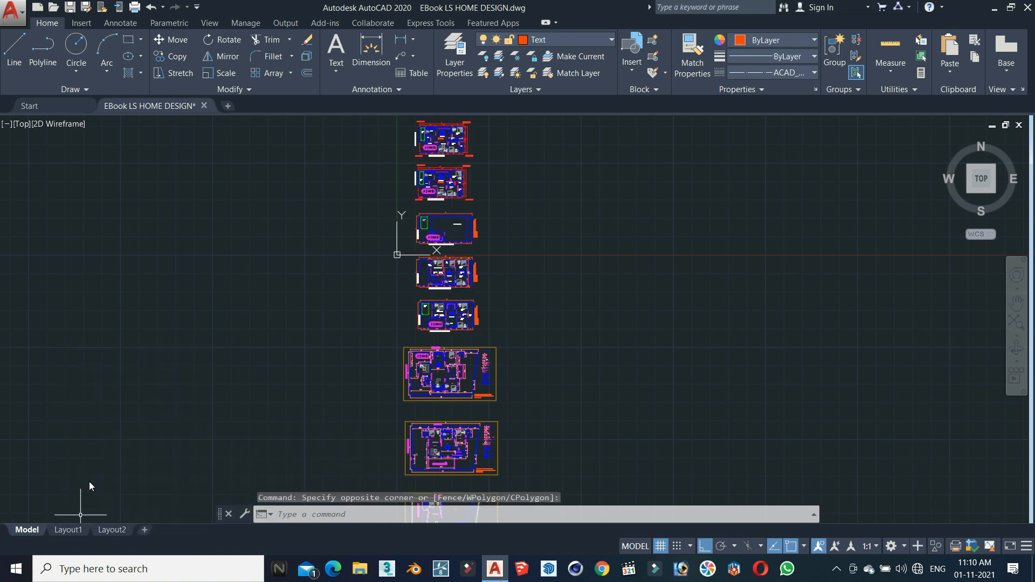
- Switch from model space to the Layout1 paper space layout
left_click(73, 529)
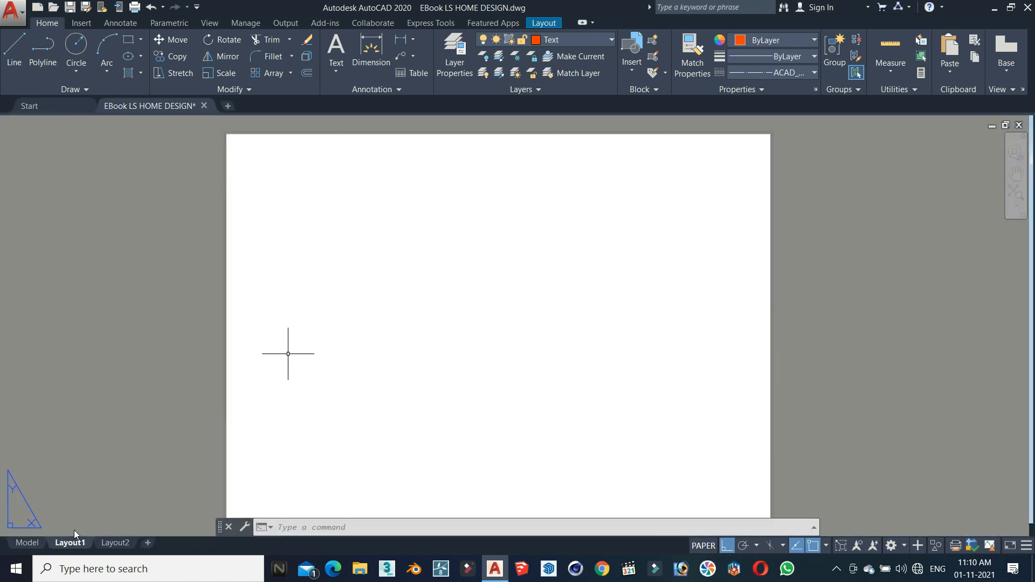
right_click(68, 546)
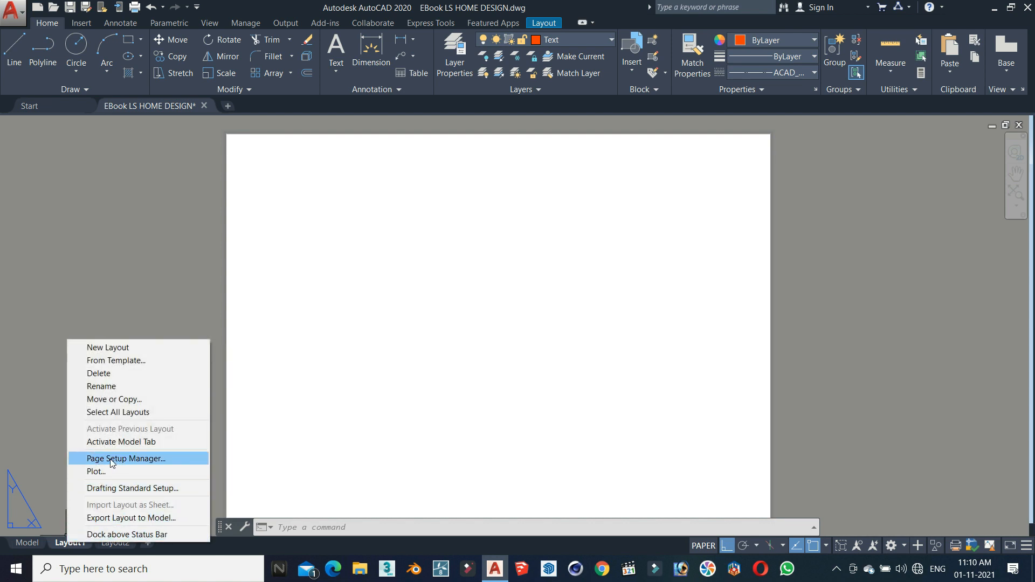
left_click(114, 324)
left_click(105, 434)
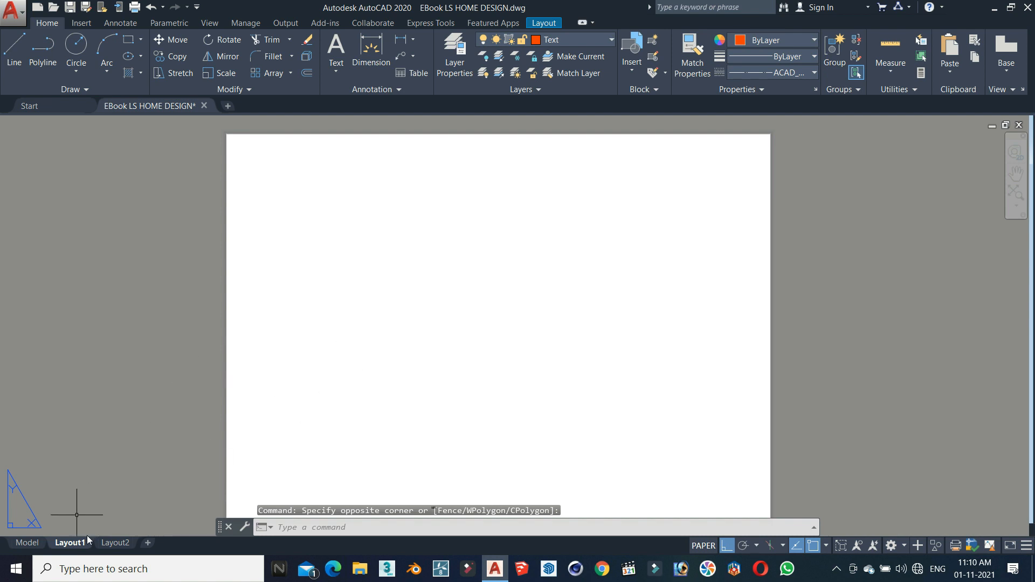
- Modify Layout1's page setup to use the DWG To PDF.pc3 plotter
right_click(66, 542)
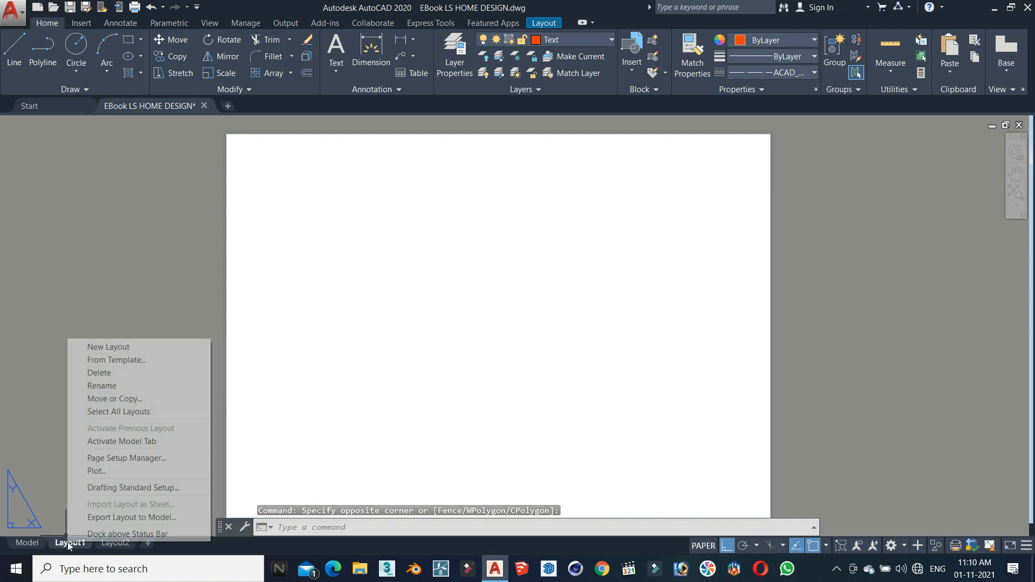
left_click(111, 459)
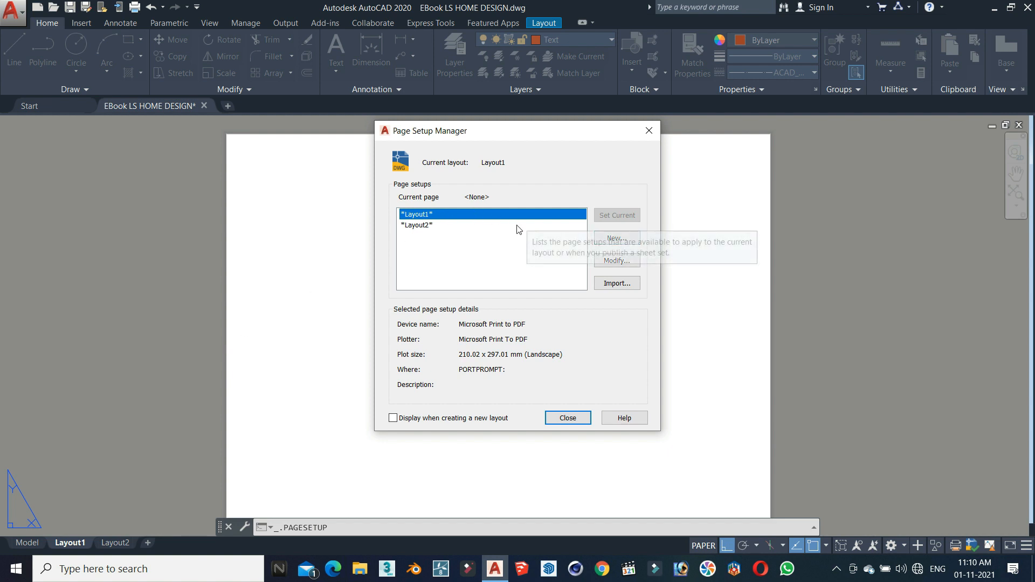
left_click(617, 260)
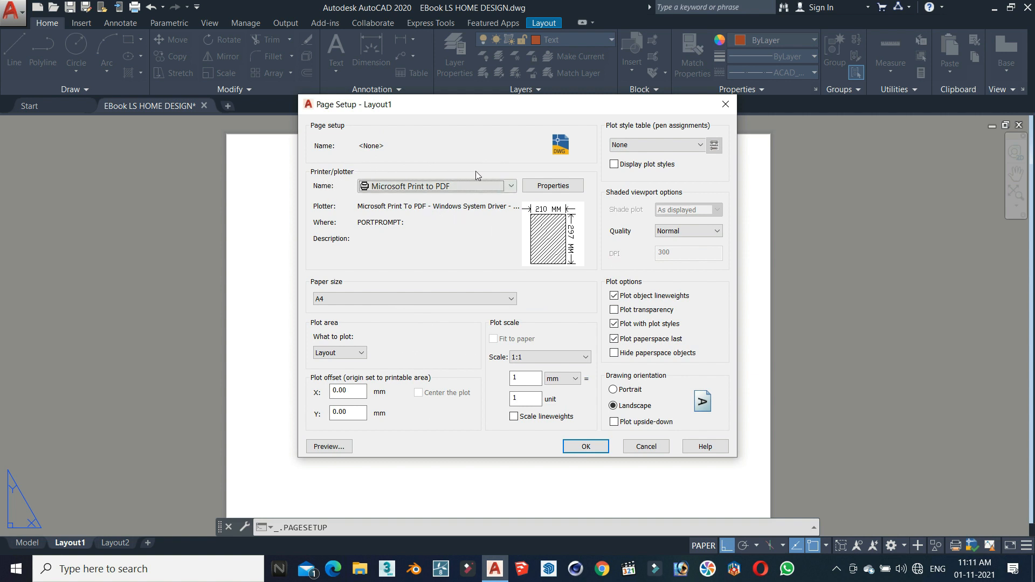
left_click(511, 186)
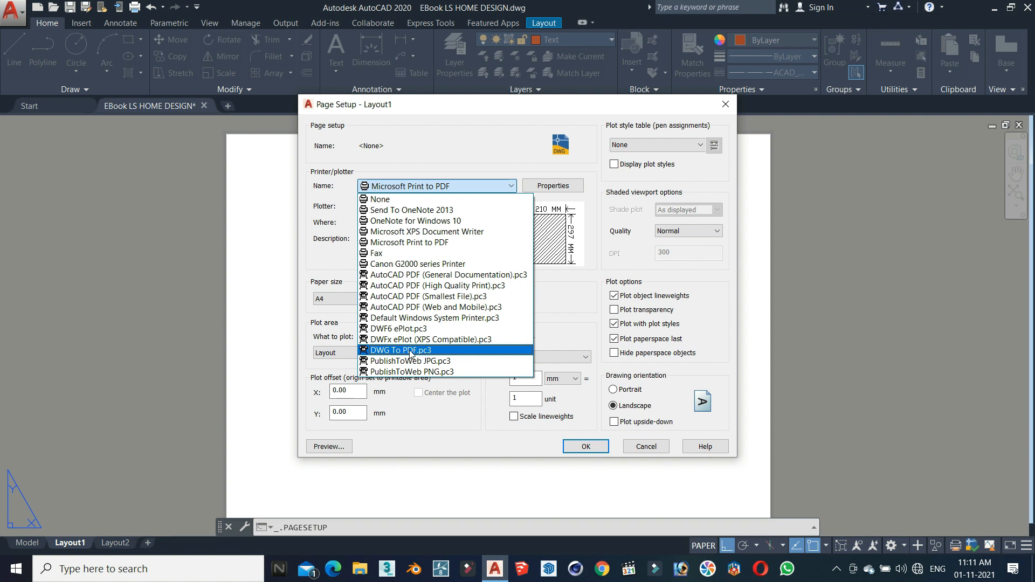
left_click(418, 351)
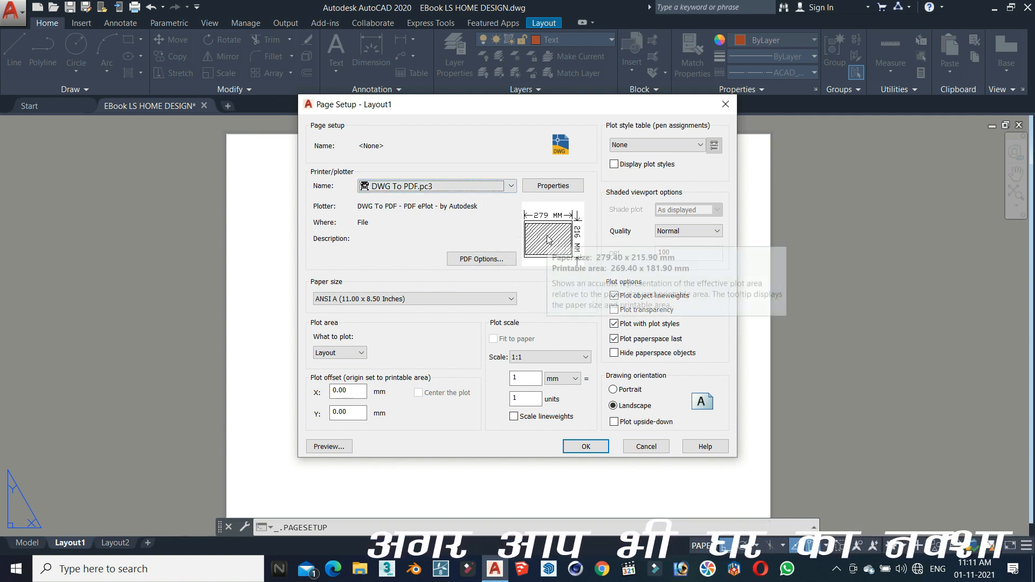
- Set the paper size in Layout1's page setup to ISO A4 (297.00 x 210.00 MM)
left_click(511, 299)
scroll(378, 369, "up", 2)
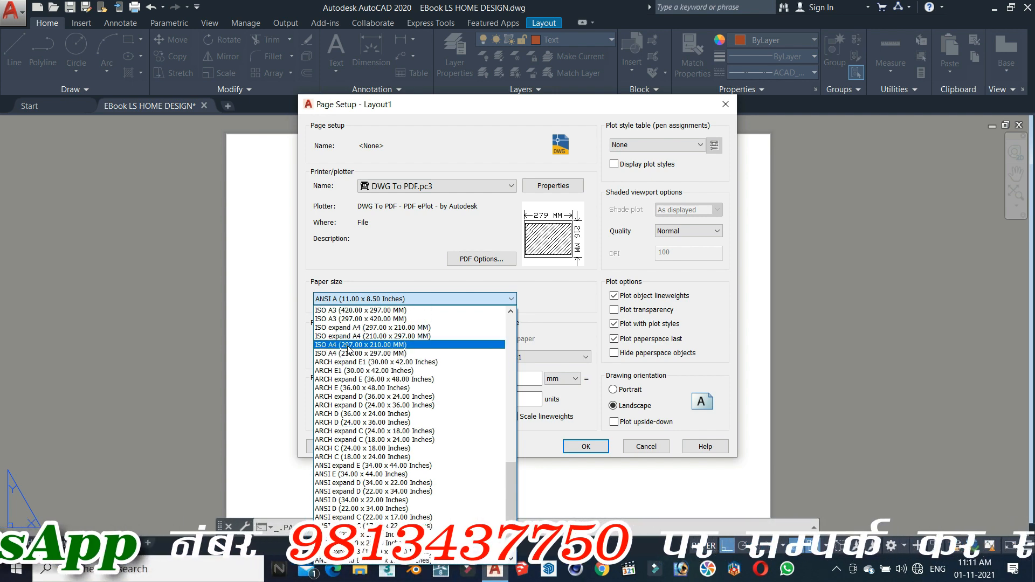
left_click(347, 345)
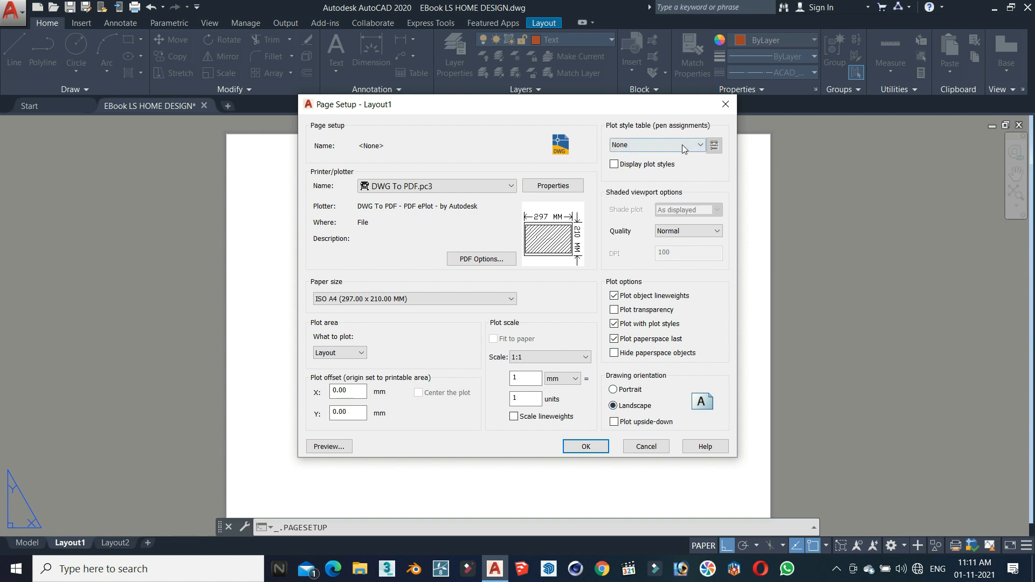
left_click(626, 146)
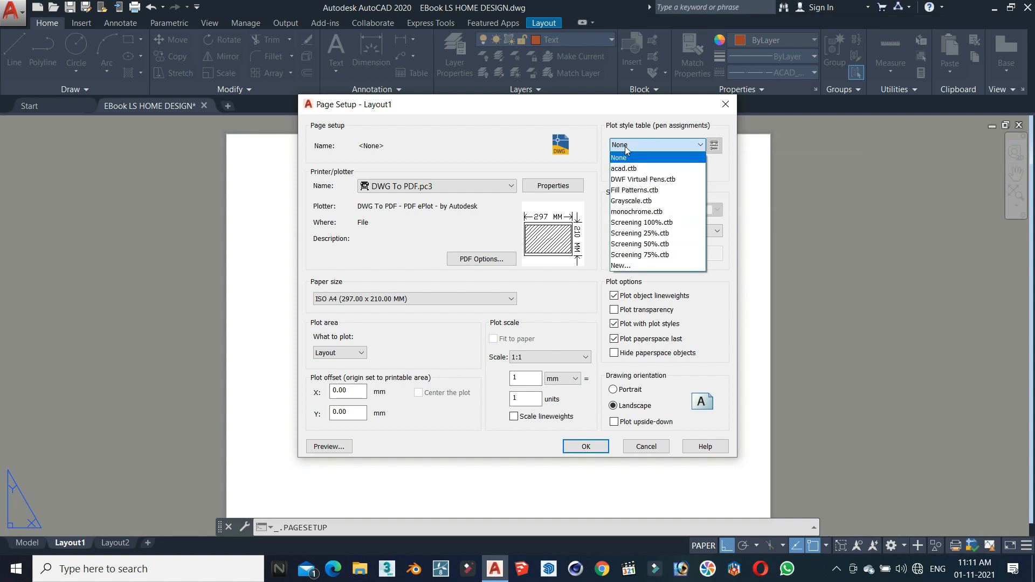
left_click(618, 147)
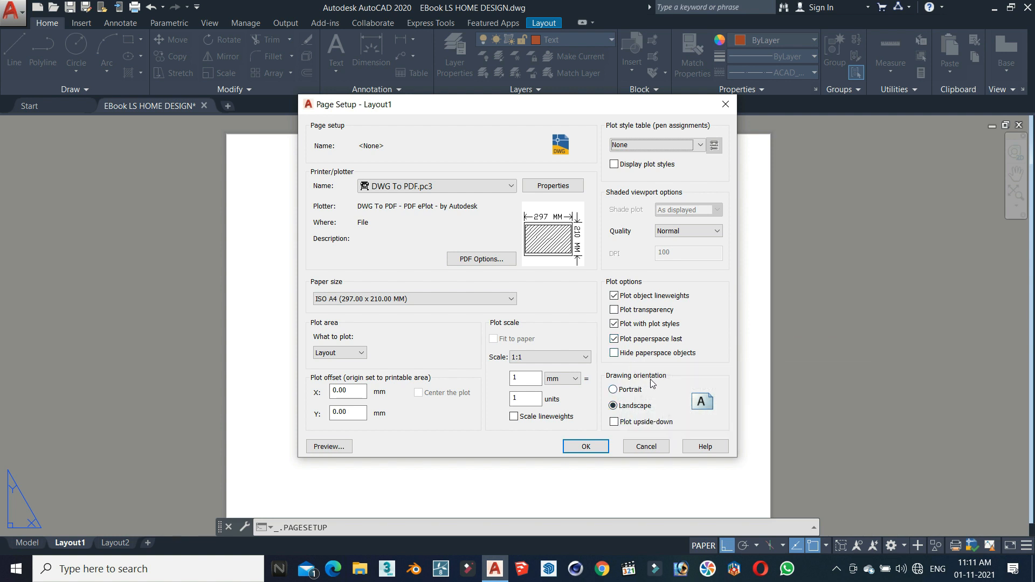
left_click(613, 389)
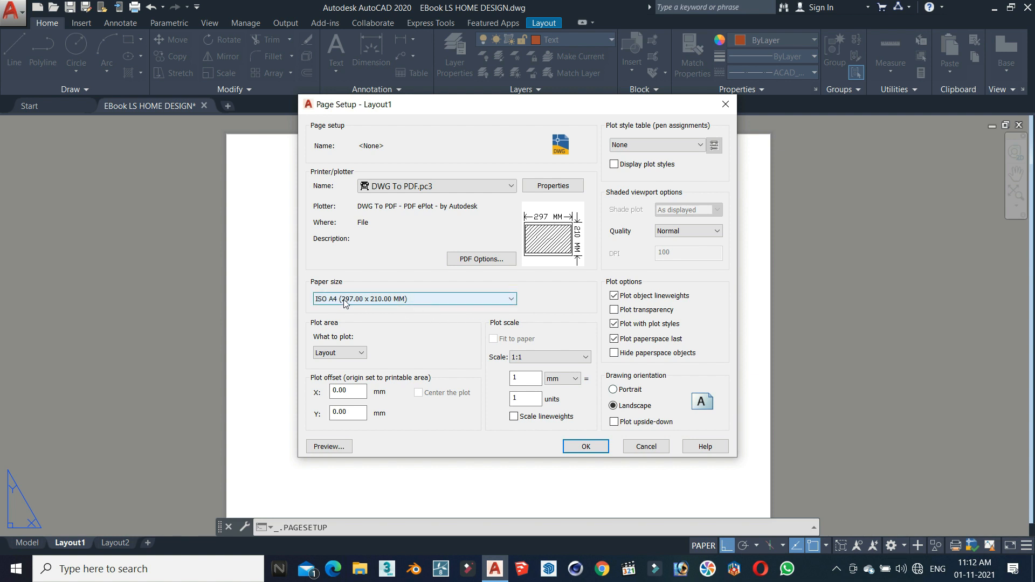
left_click(362, 300)
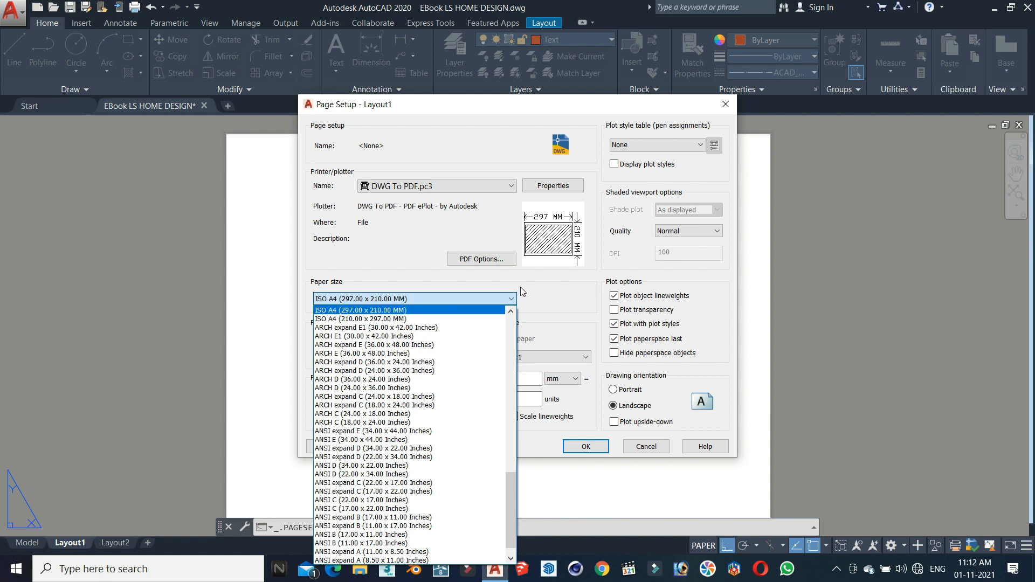
left_click(584, 335)
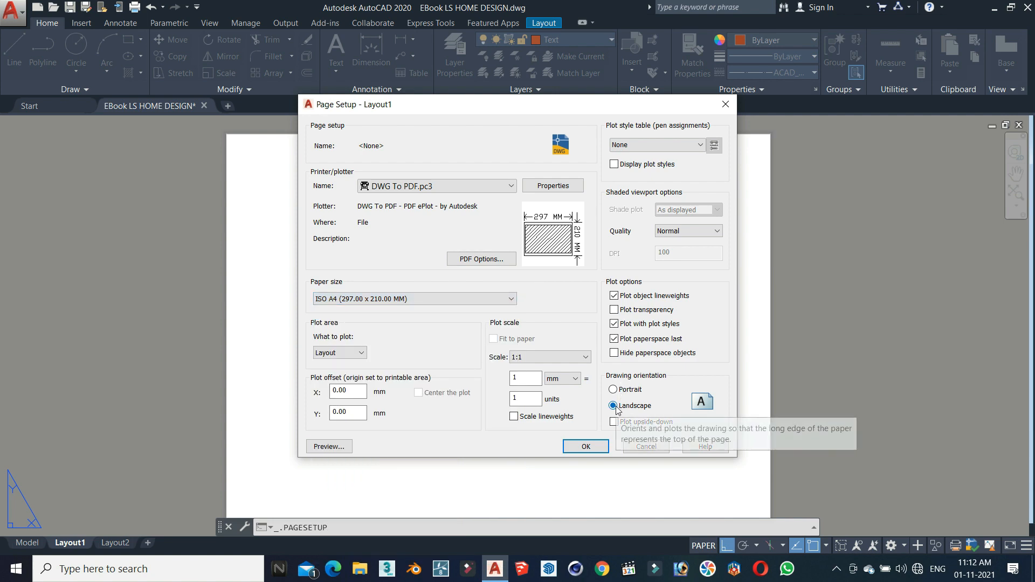
- Accept the modified page setup for Layout1 and close the Page Setup Manager
left_click(586, 447)
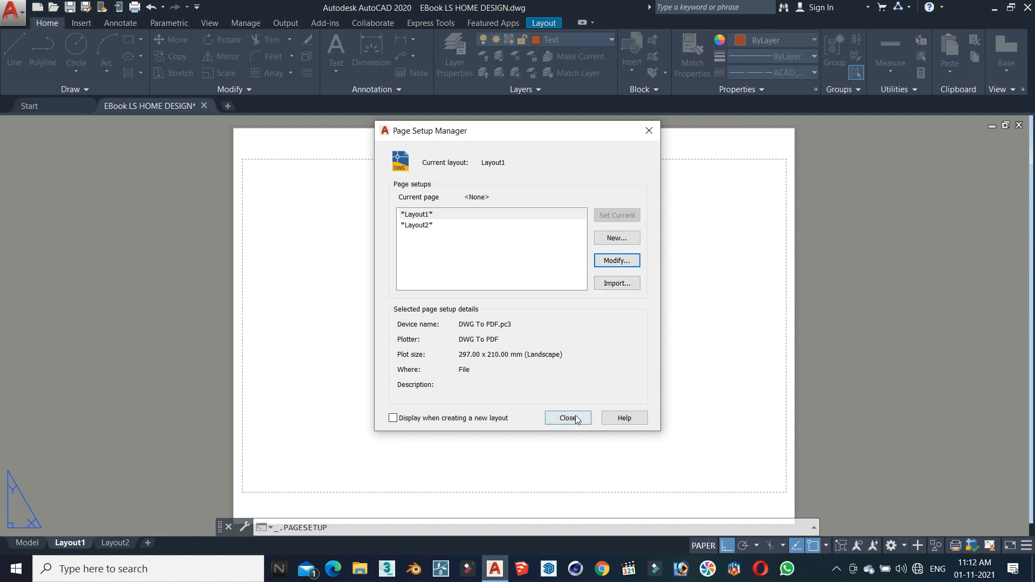
left_click(576, 419)
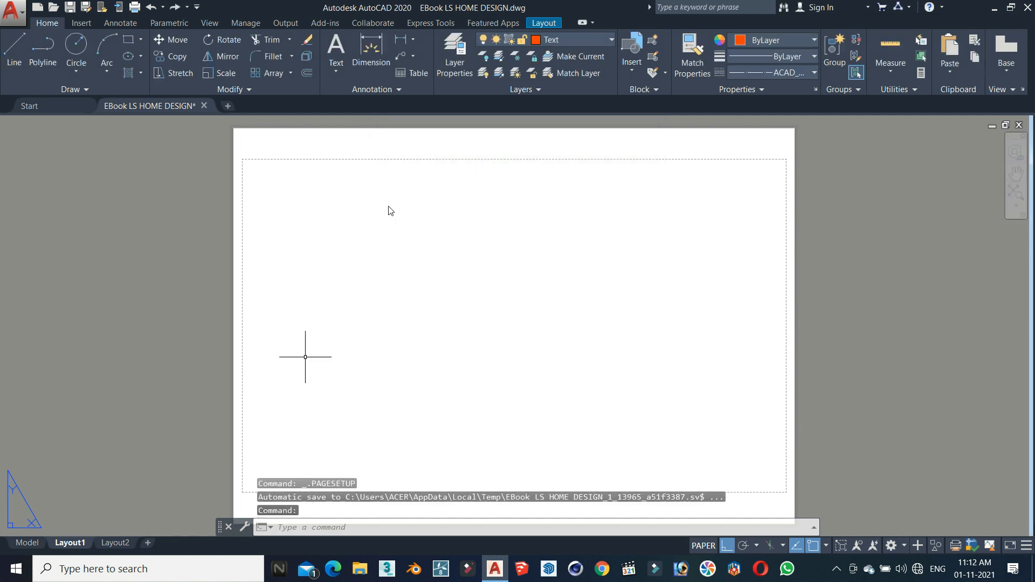
- Delete Layout2 permanently from the drawing
right_click(117, 545)
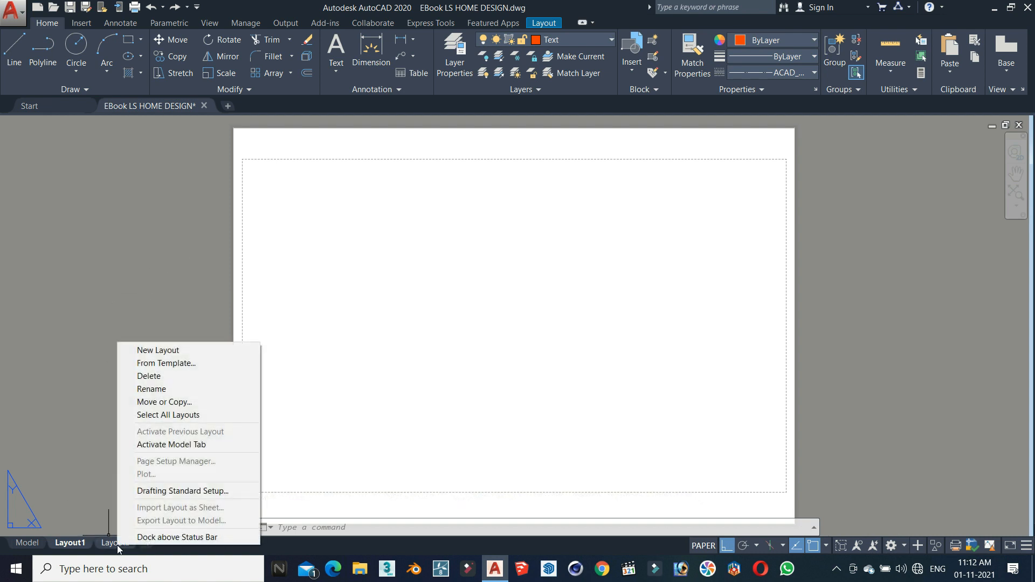
left_click(150, 376)
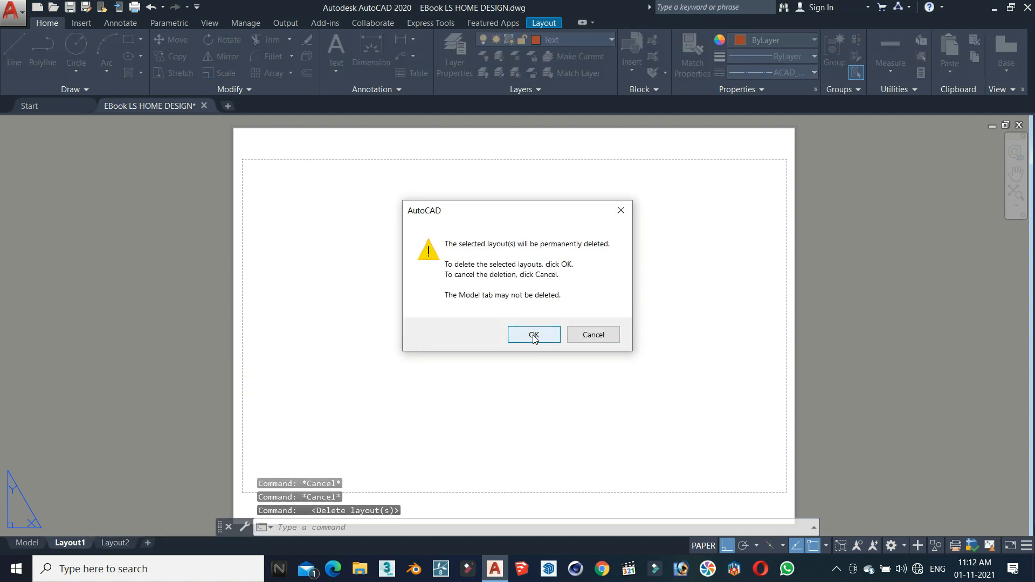
left_click(533, 336)
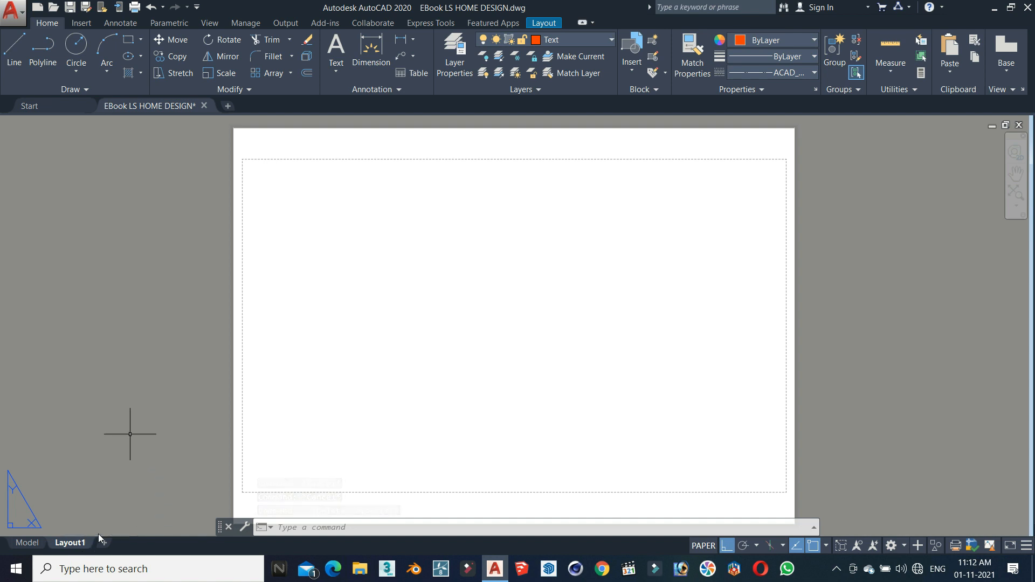
- Create a copy of Layout1 and place it before the original layout
right_click(73, 545)
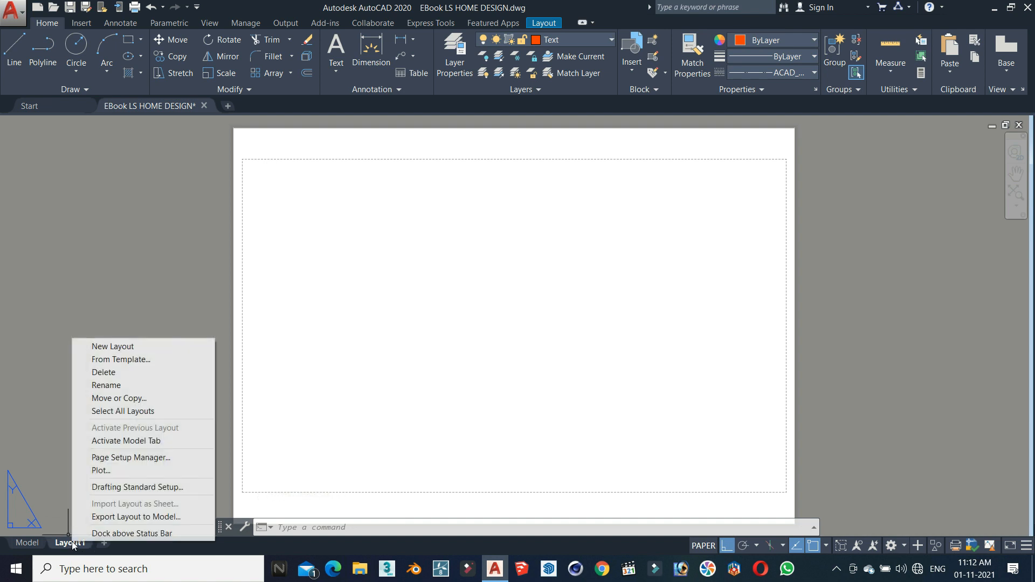
left_click(121, 400)
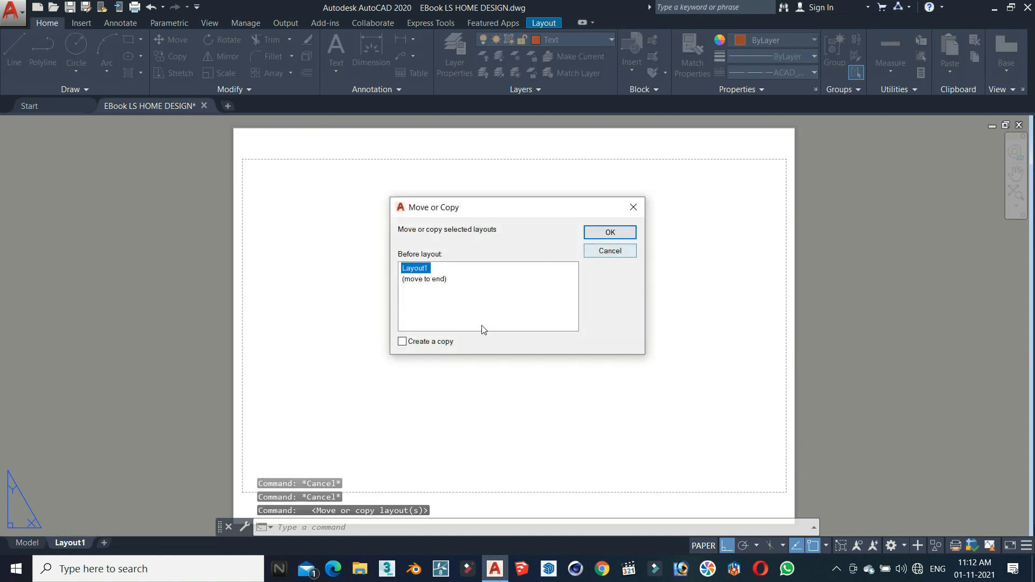
left_click(617, 235)
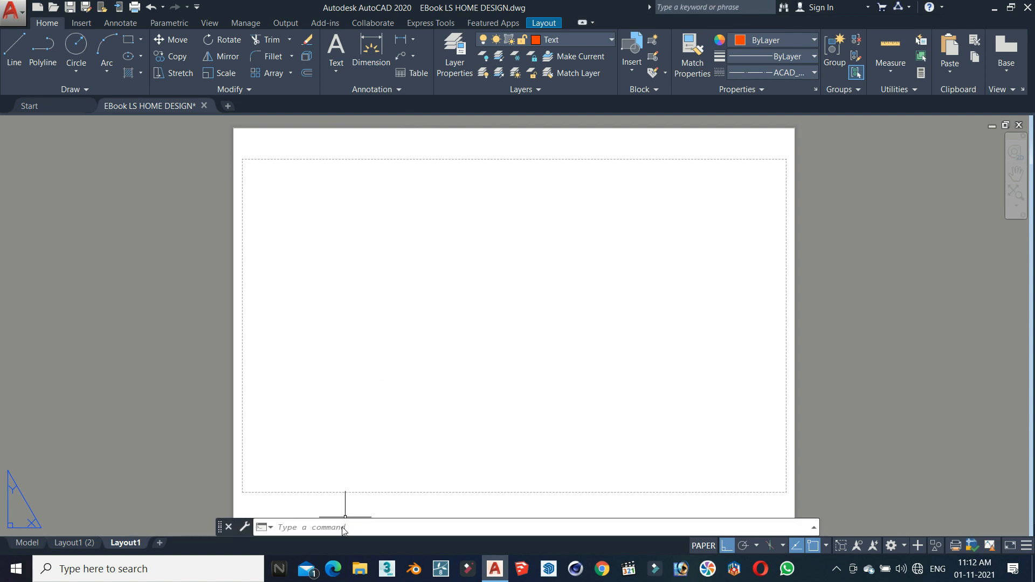
- Create a rectangular viewport with MVIEW on Layout1, spanning the dashed printable area from corner to corner
type("view")
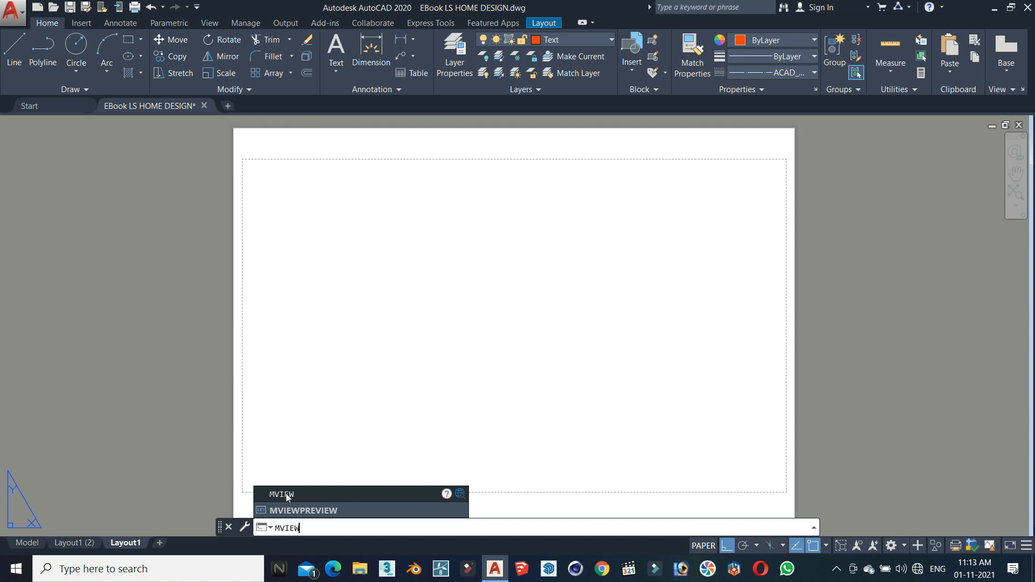
key("Return")
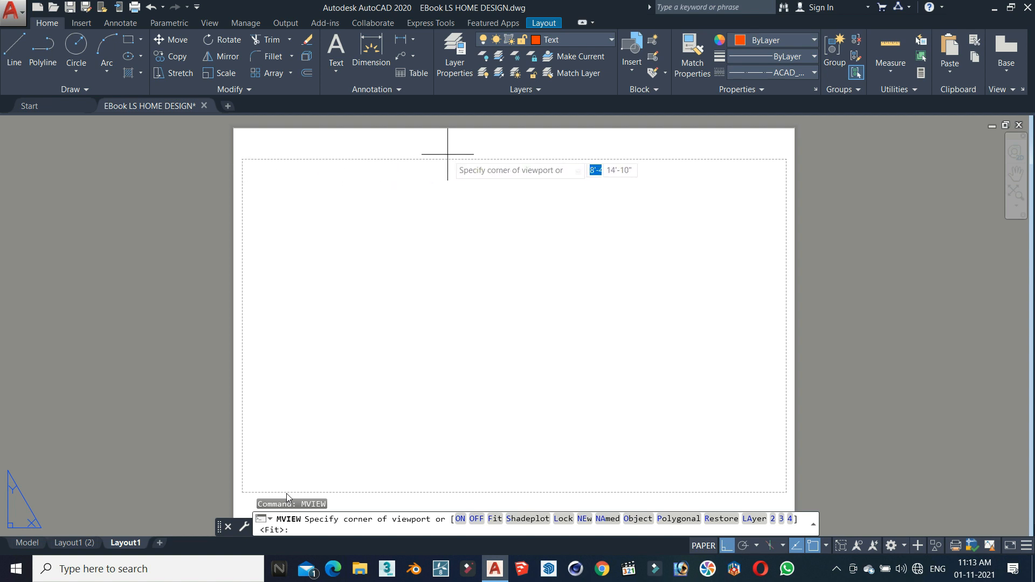
left_click(244, 159)
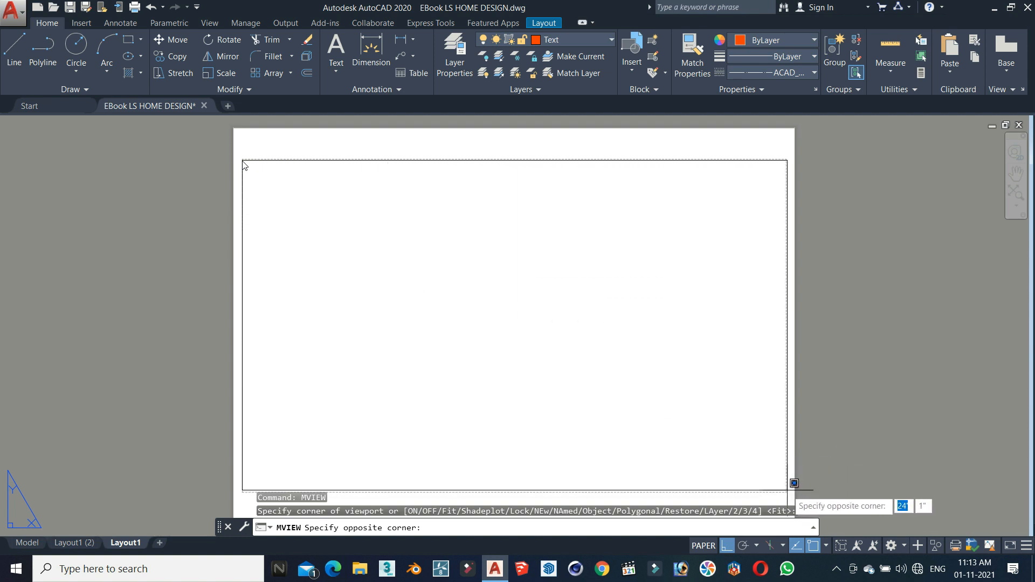
left_click(786, 492)
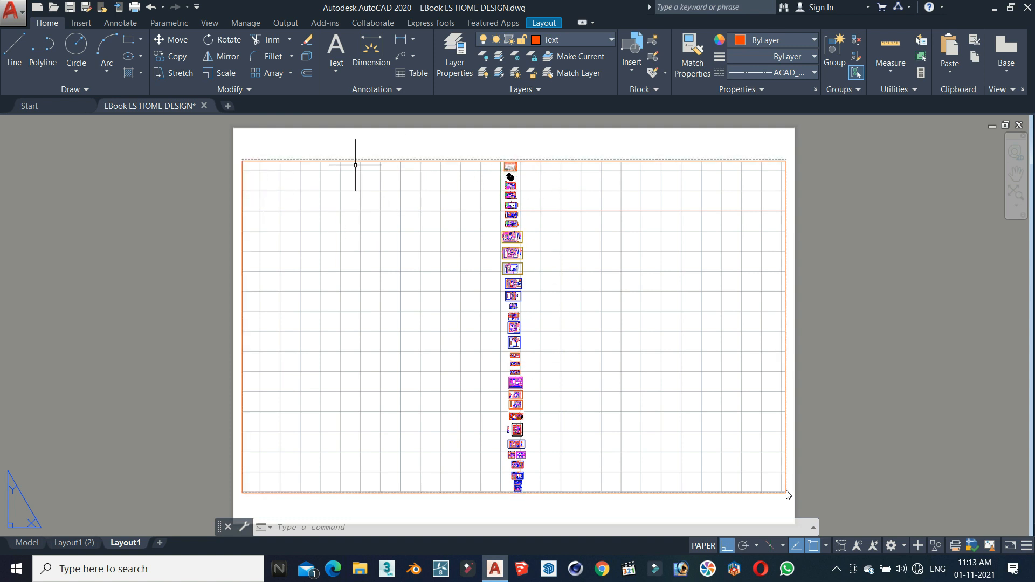
- Activate Layout1's new viewport and bring the 30x50 Home Plan 1 drawing into view inside it
double_click(370, 236)
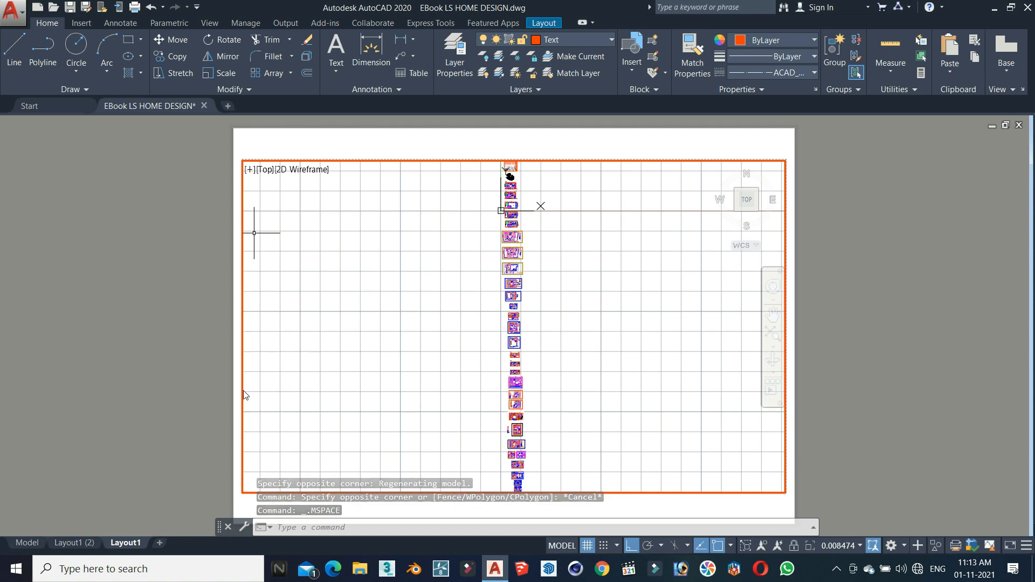
scroll(516, 174, "up", 6)
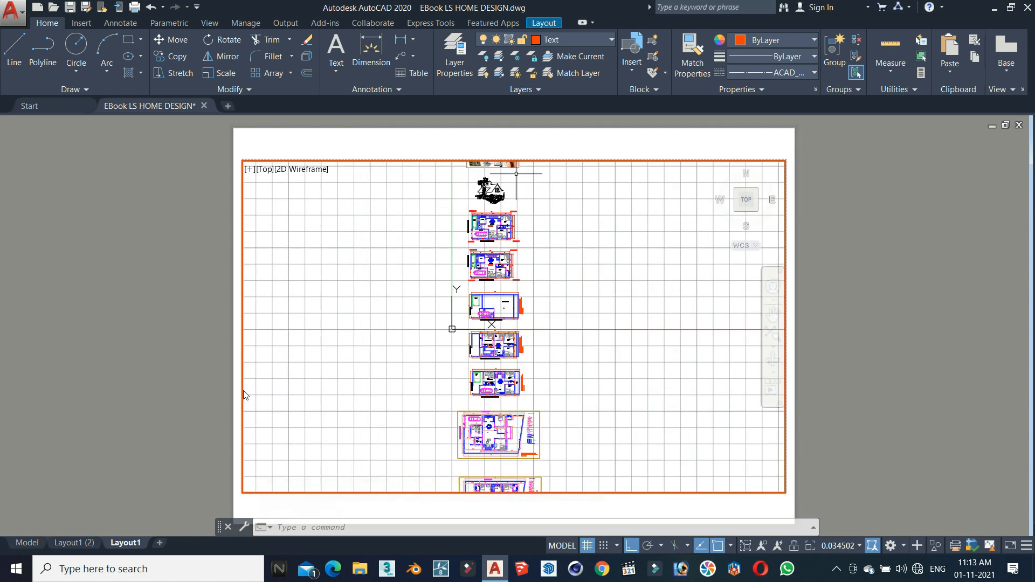
scroll(474, 204, "up", 8)
scroll(504, 239, "down", 5)
scroll(506, 270, "up", 2)
scroll(516, 268, "down", 2)
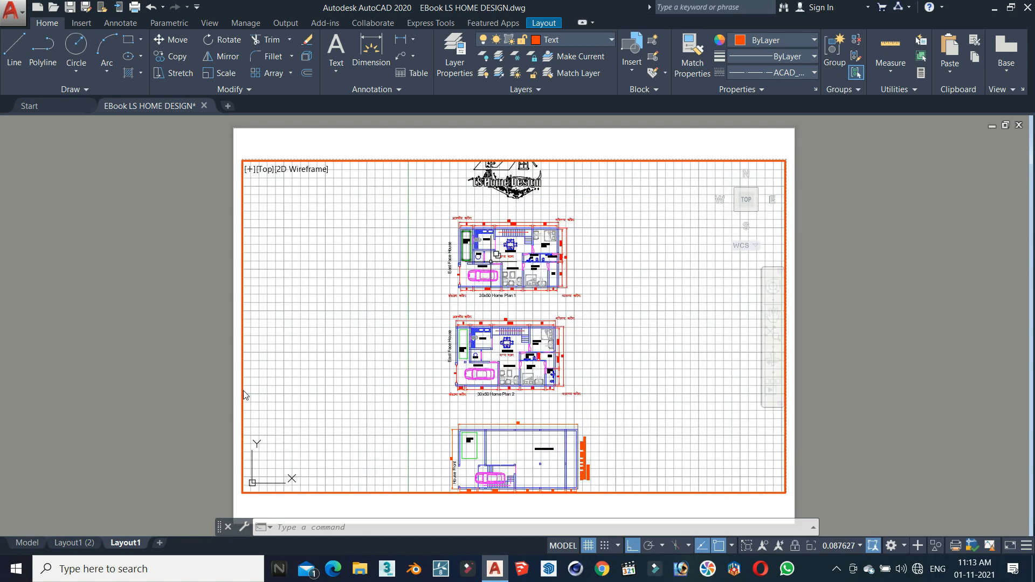
scroll(528, 252, "up", 2)
scroll(410, 323, "down", 4)
scroll(410, 324, "up", 2)
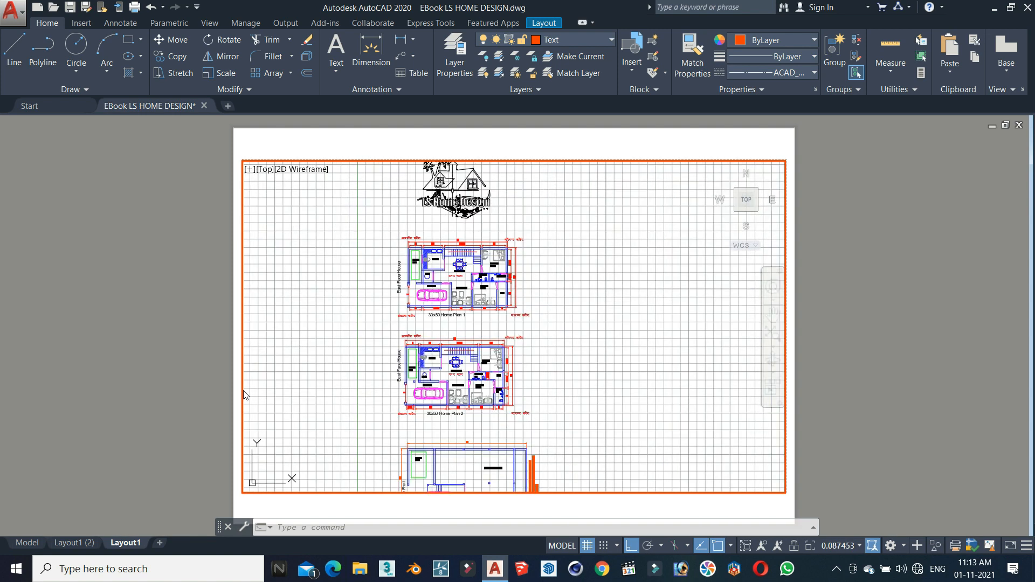
scroll(462, 310, "up", 2)
scroll(451, 235, "up", 2)
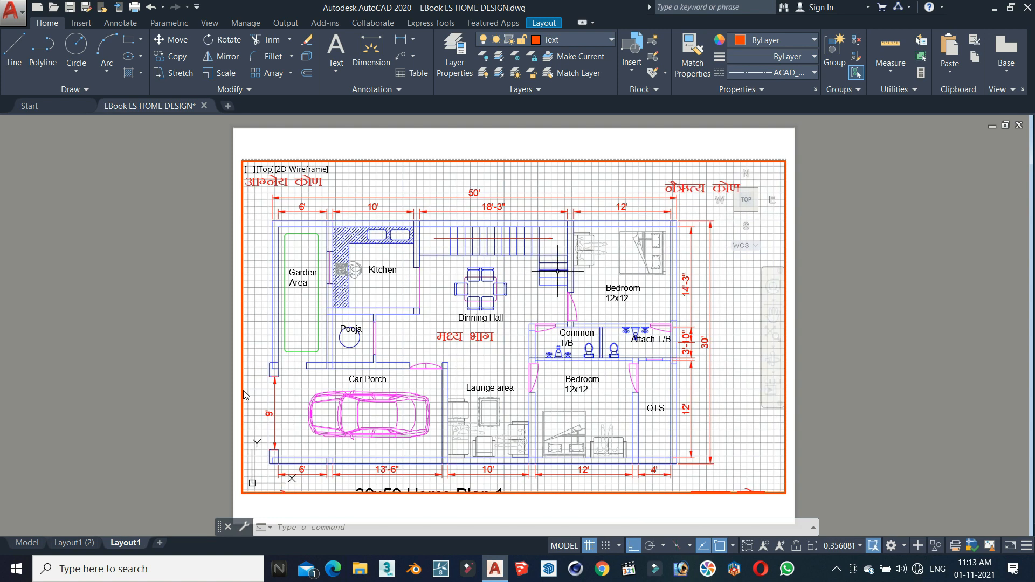
scroll(561, 269, "down", 1)
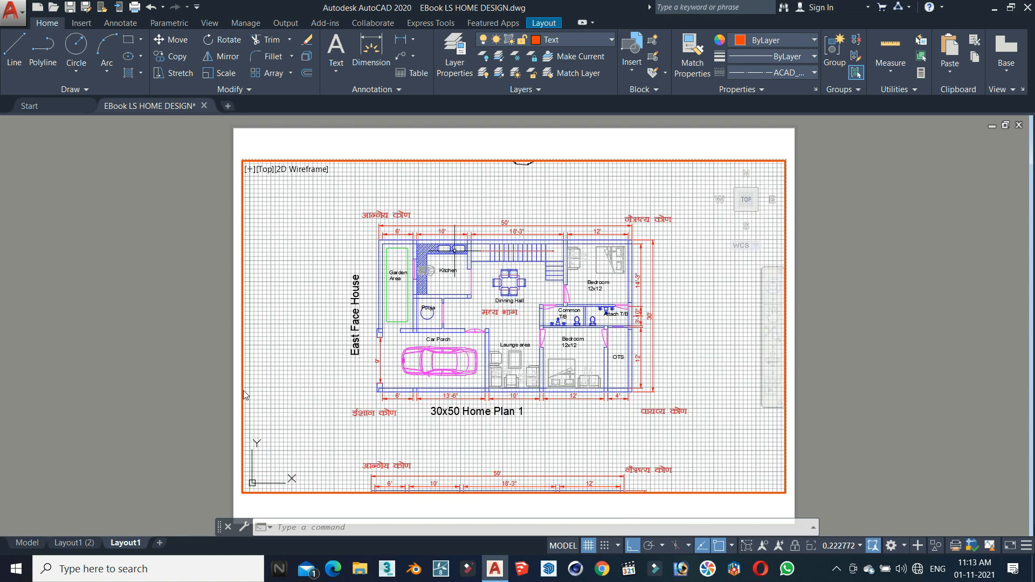
scroll(471, 253, "down", 2)
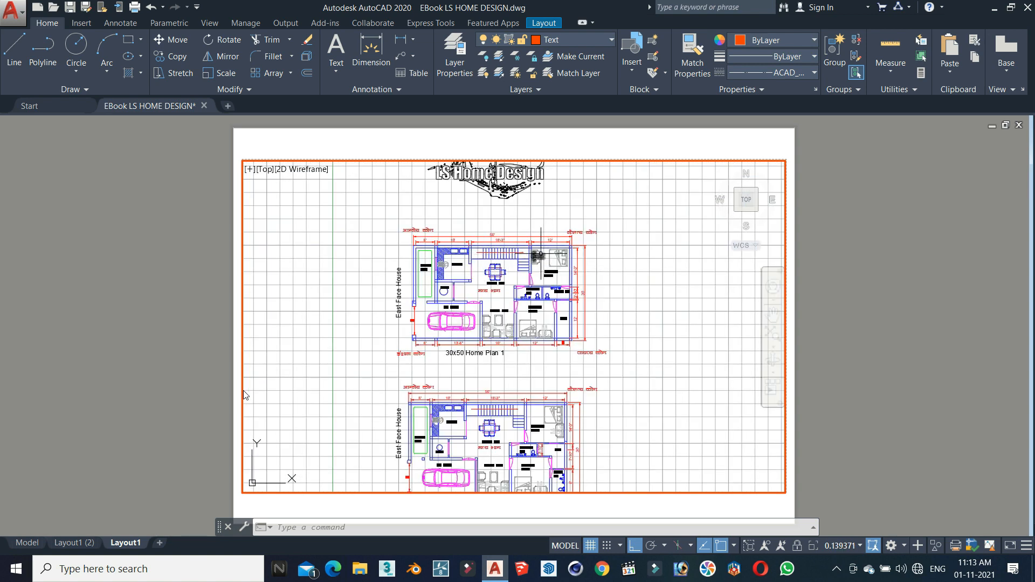
- Fit 30x50 Home Plan 1 with its labels and dimensions to the viewport using a Zoom window around it
type("z")
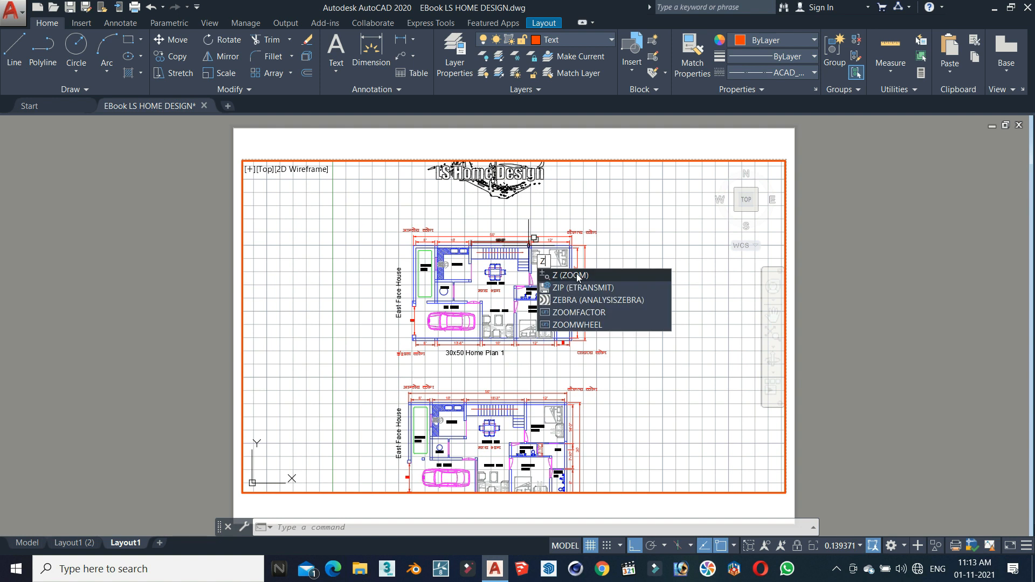
key("Return")
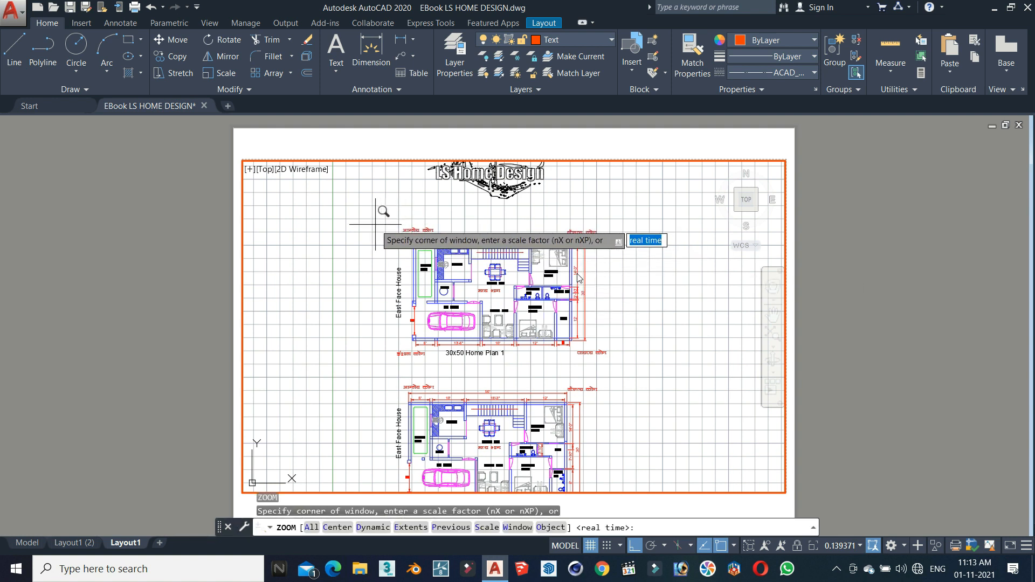
left_click(372, 221)
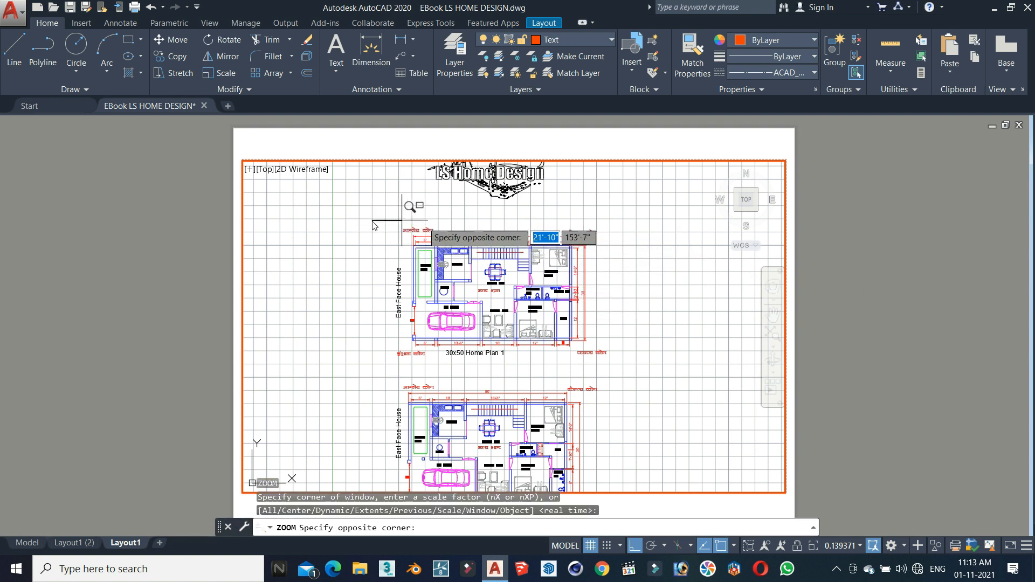
left_click(618, 368)
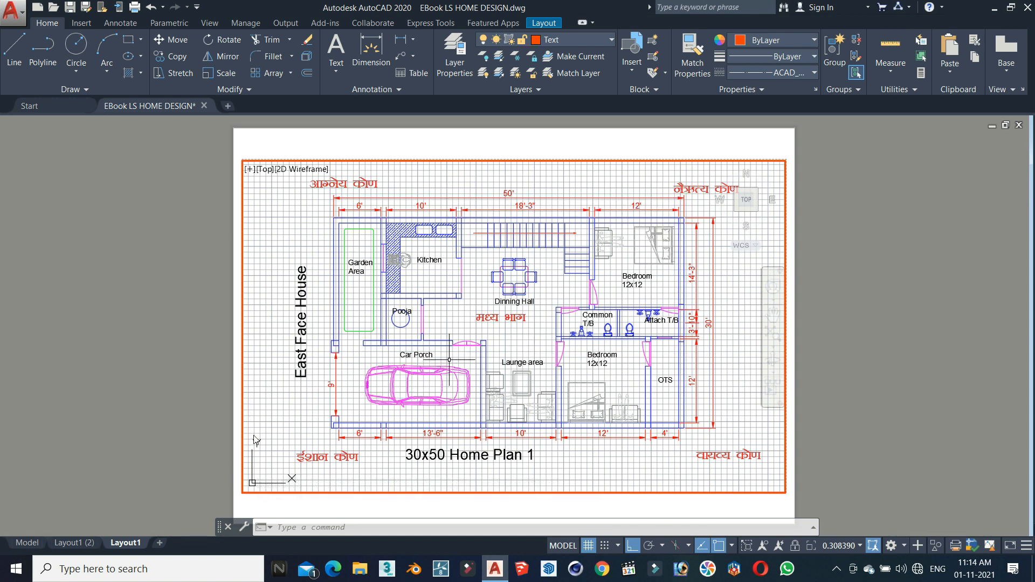
- Switch to Layout1 (2) and create an MVIEW viewport covering its whole printable area
left_click(77, 542)
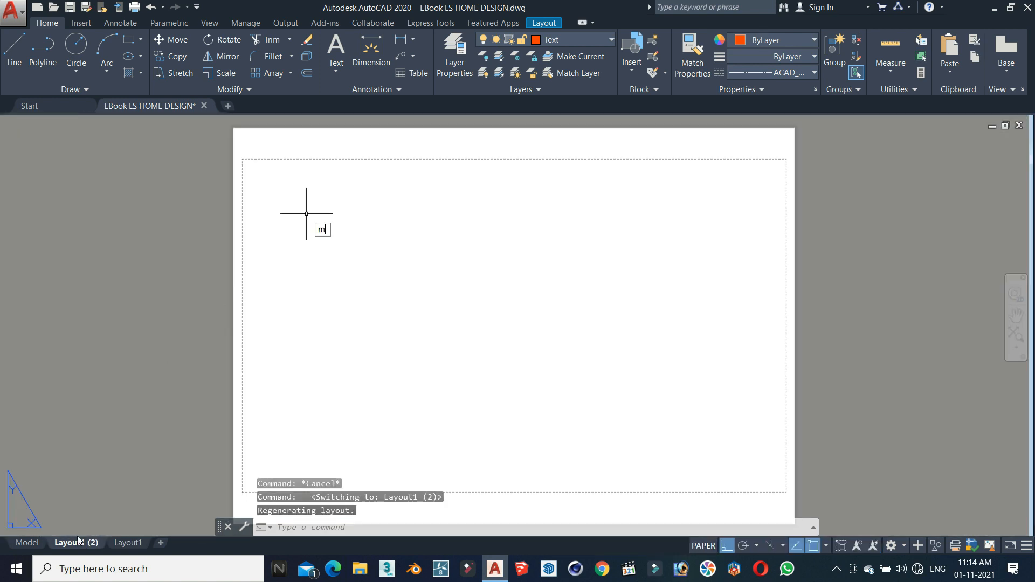
type("m")
left_click(355, 267)
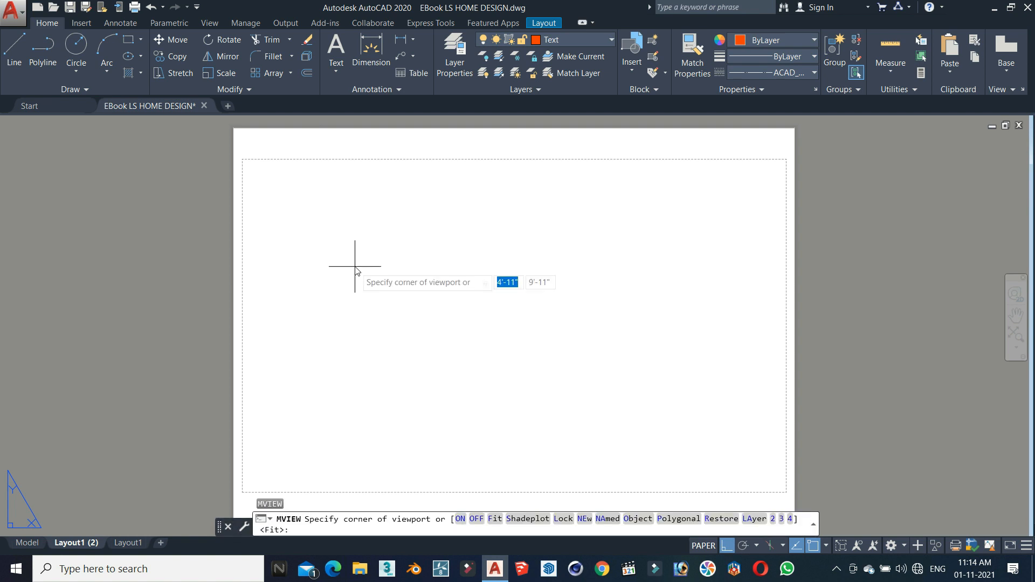
left_click(244, 159)
left_click(787, 492)
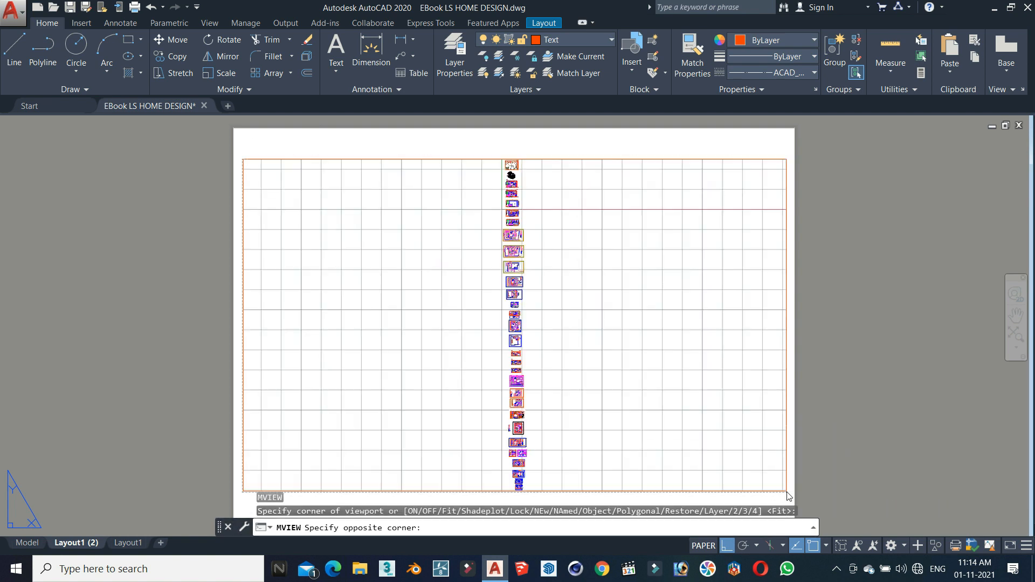
- Activate the viewport on Layout1 (2) and fit 30x50 Home Plan 2 with its labels into it using a Zoom window
double_click(561, 227)
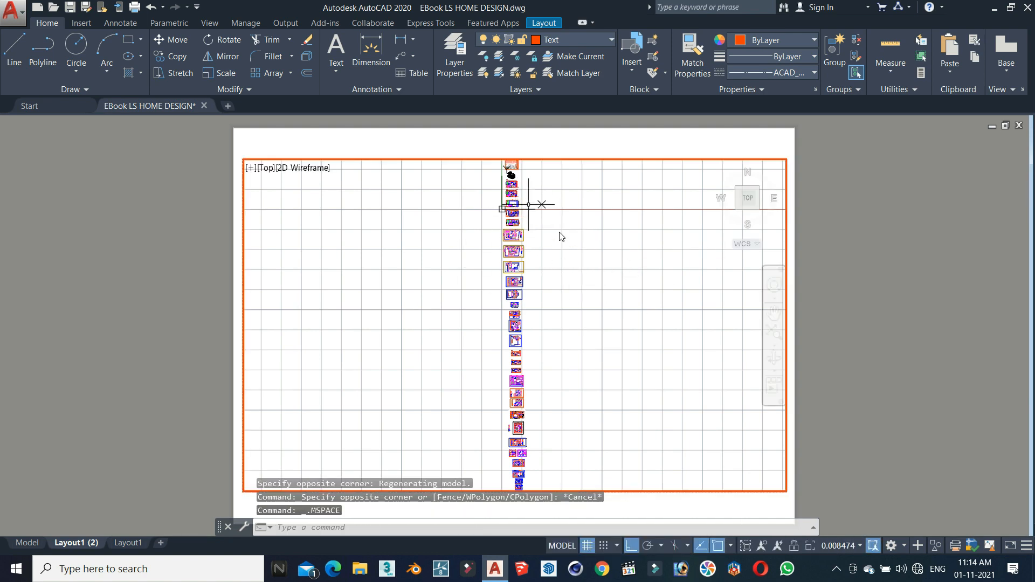
scroll(560, 236, "up", 8)
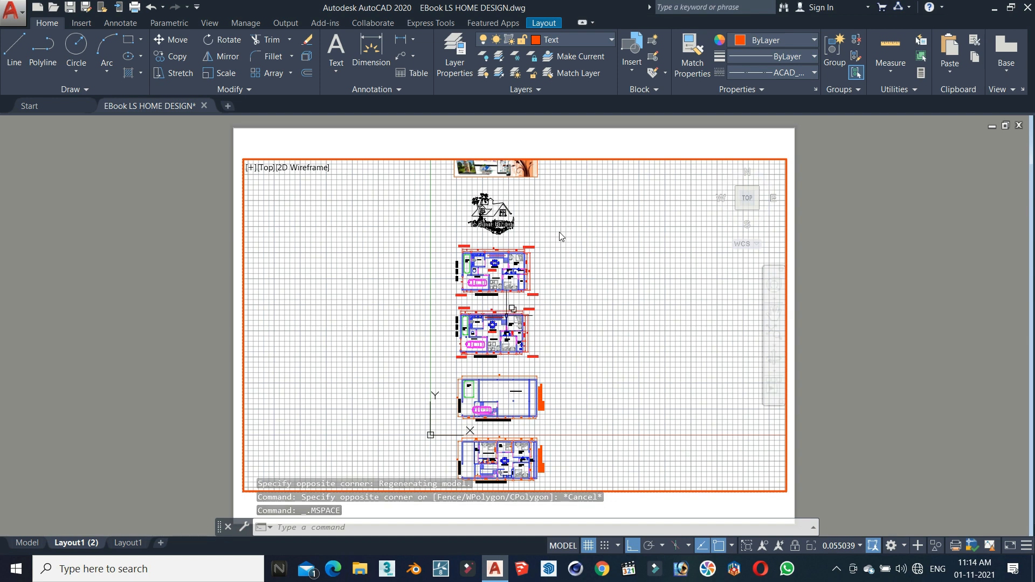
type("z")
key("Return")
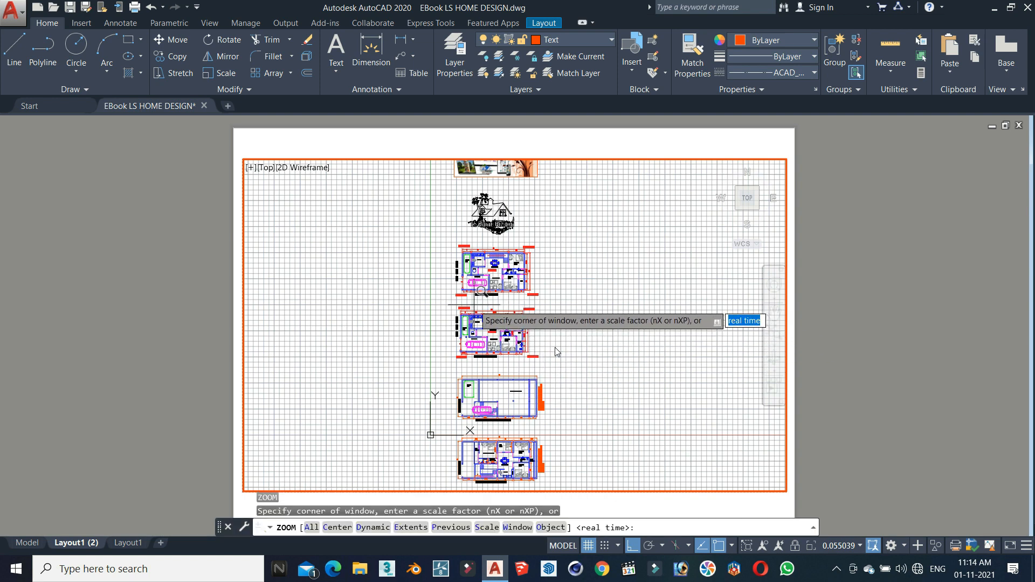
scroll(555, 347, "up", 4)
left_click(400, 280)
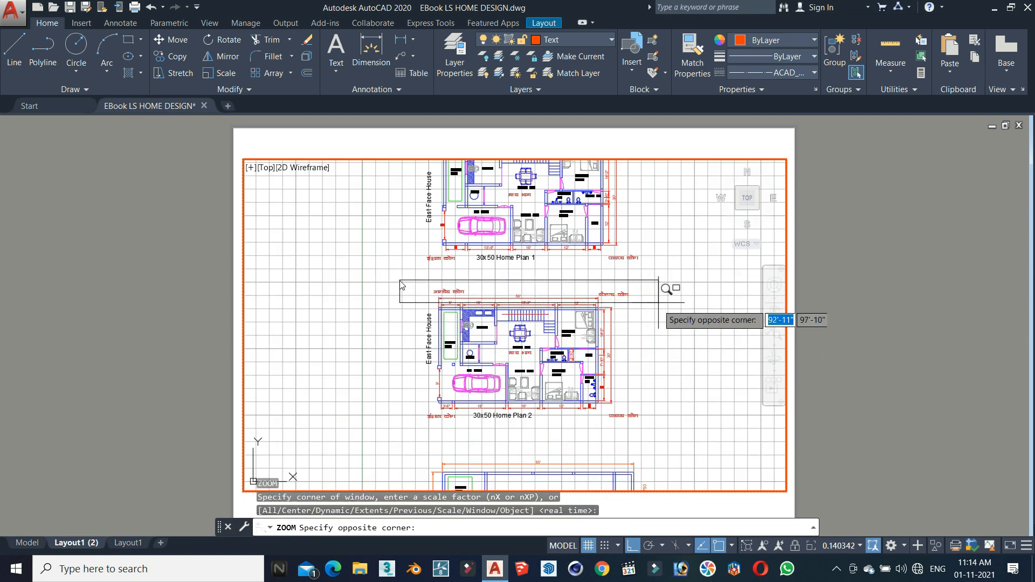
left_click(655, 434)
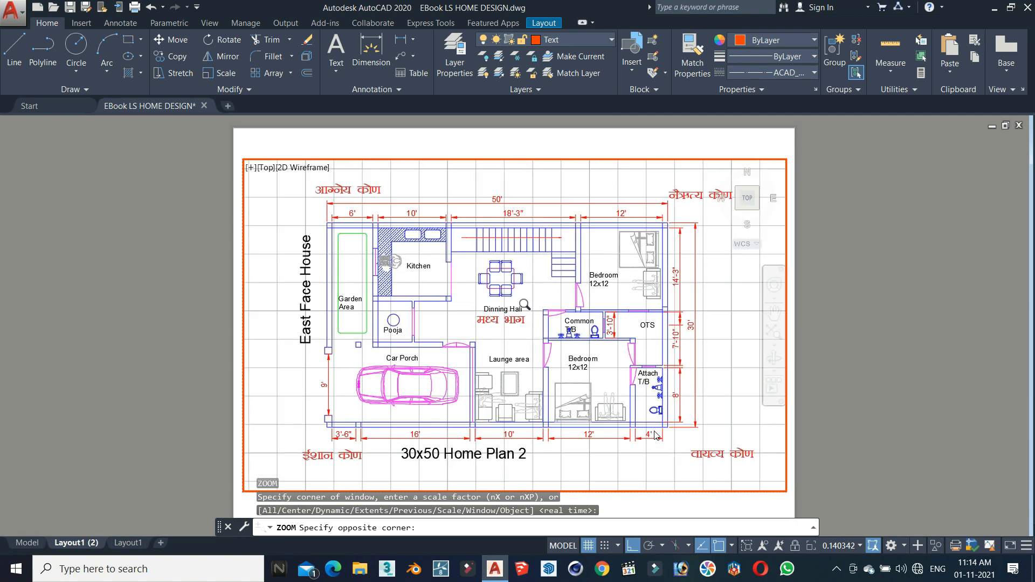
- Create a copy of Layout1 and place it before Layout1 (2)
right_click(132, 543)
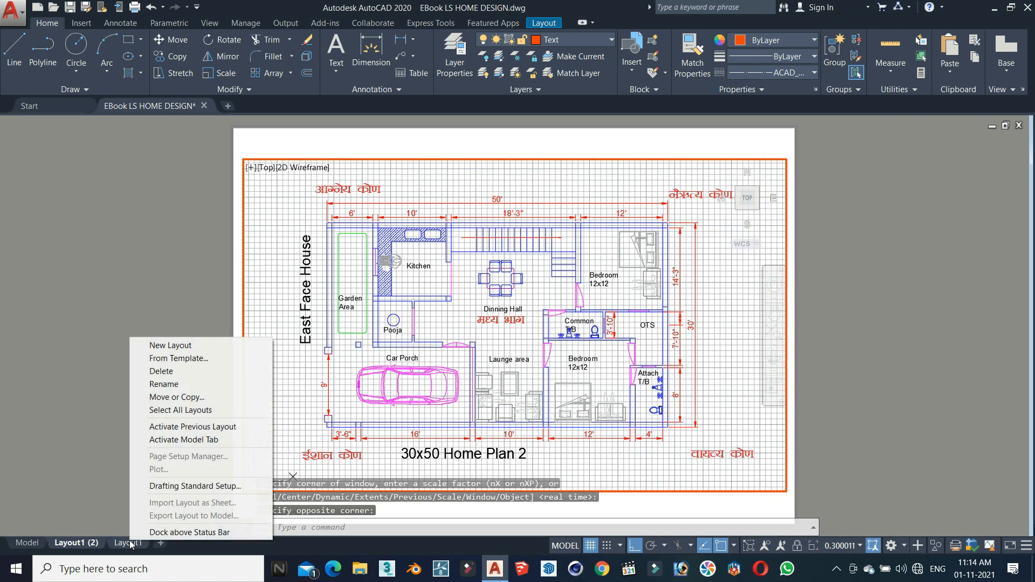
left_click(175, 396)
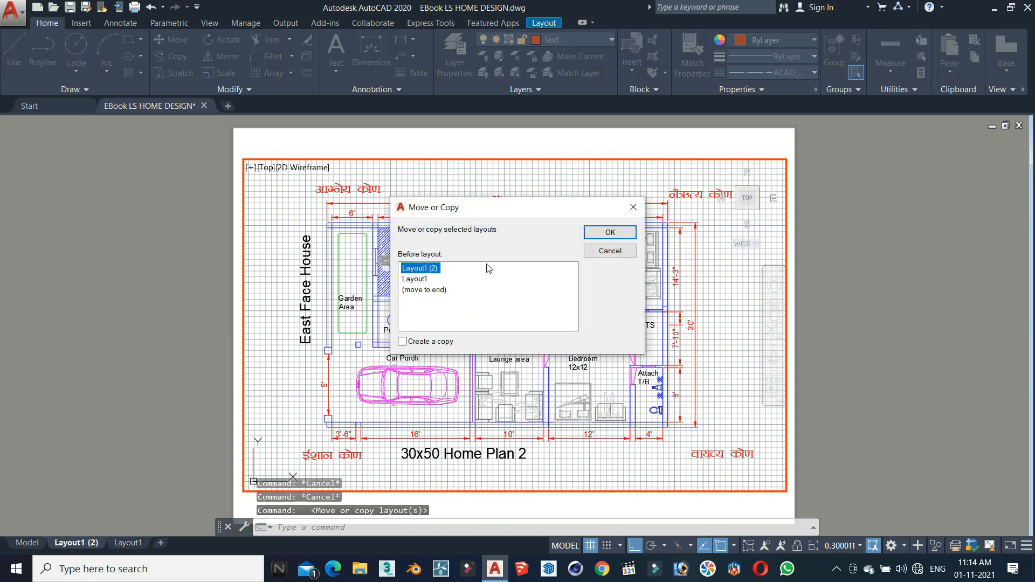
left_click(421, 342)
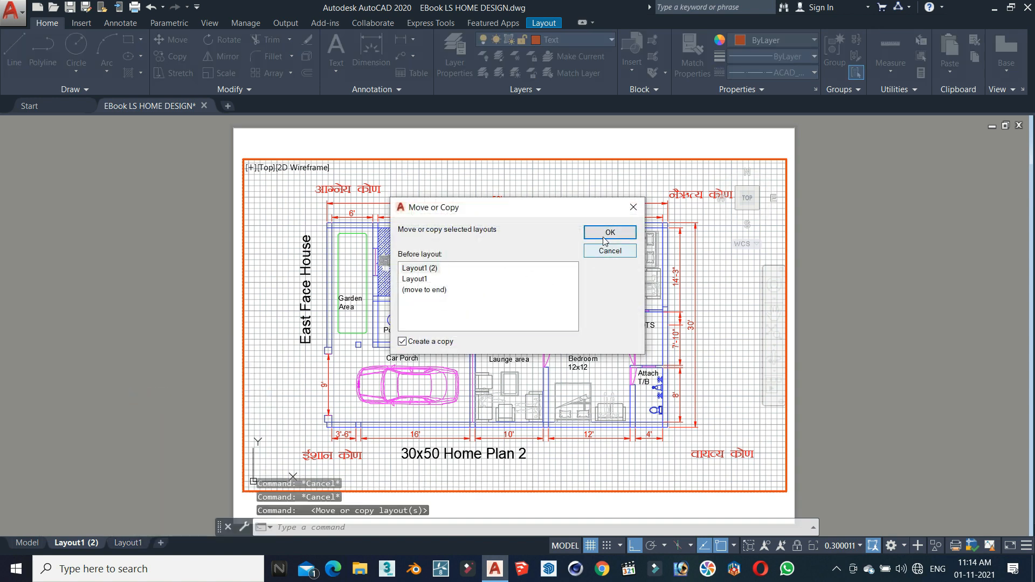
left_click(610, 232)
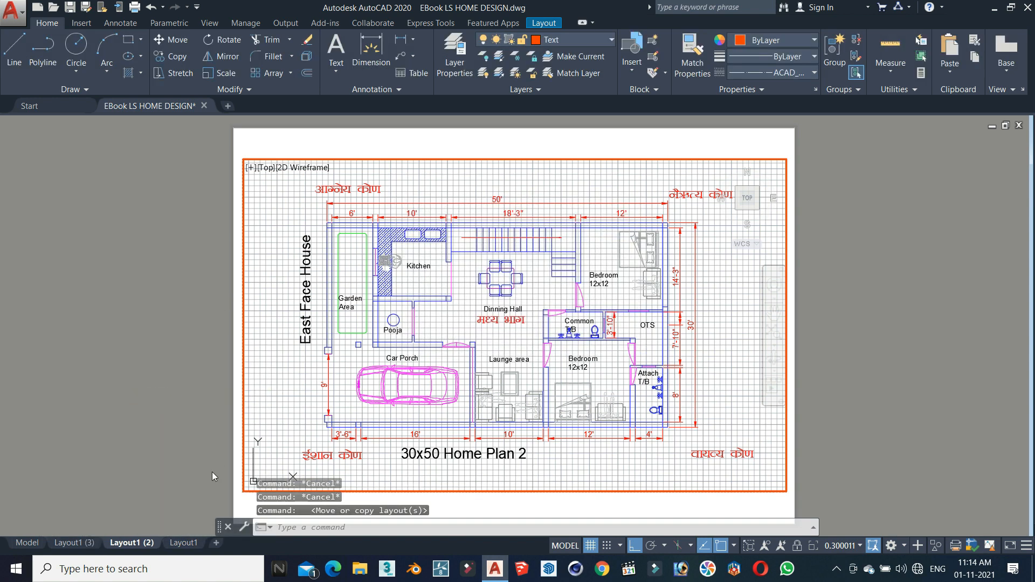
- Switch to Layout1 (3) and delete its copied viewport showing 30x50 Home Plan 1
left_click(92, 543)
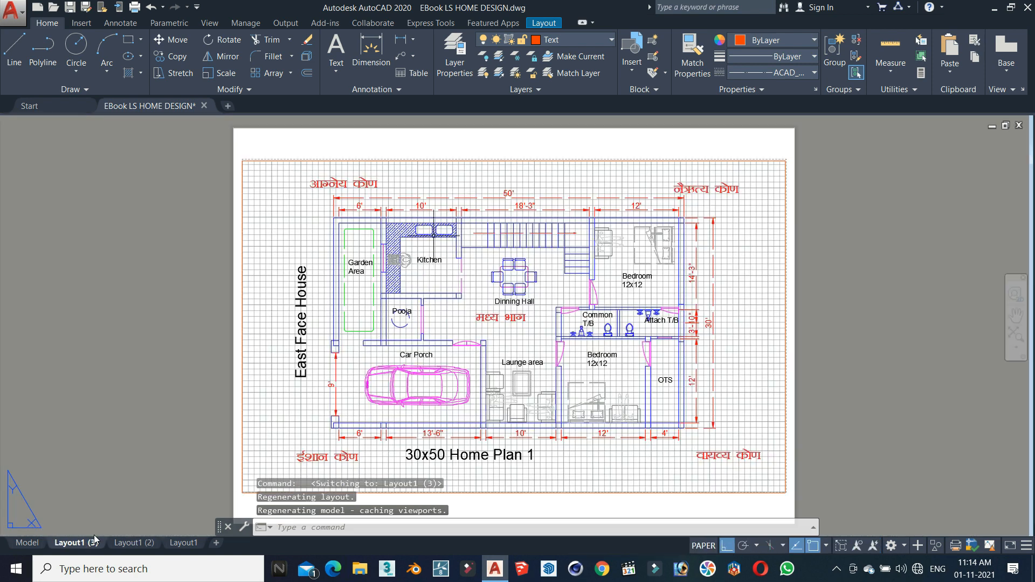
left_click(81, 545)
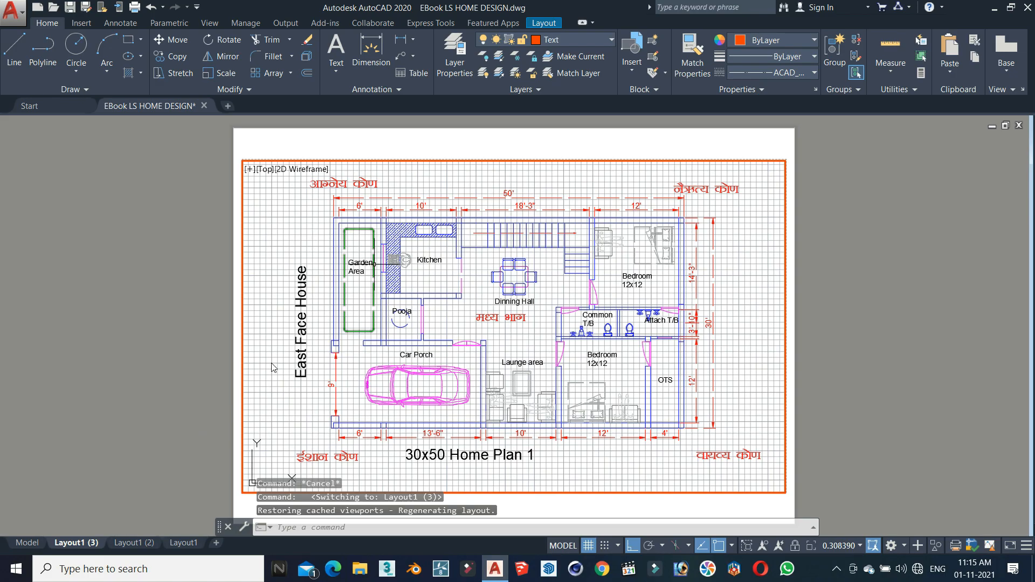
left_click(372, 168)
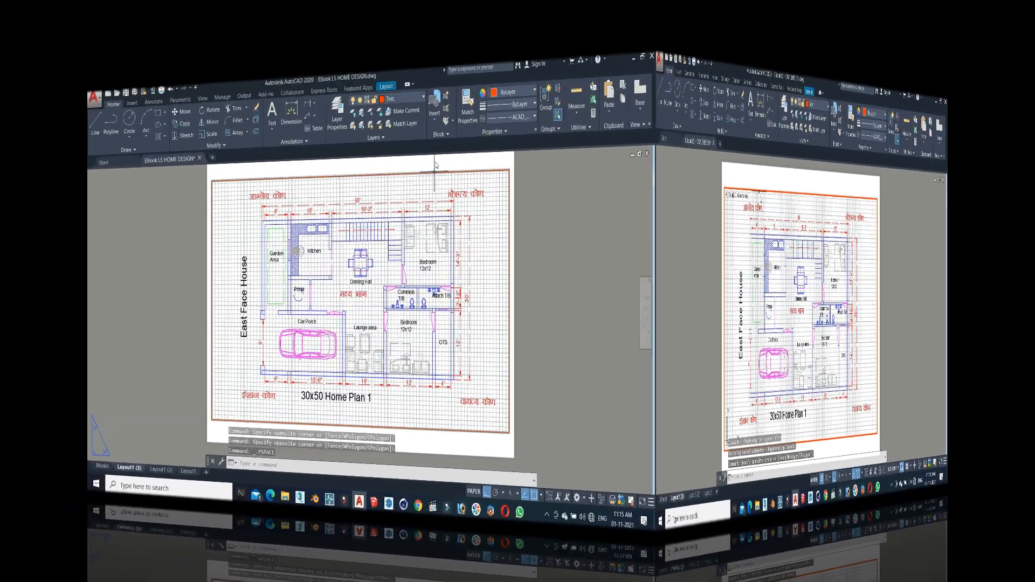
left_click(472, 182)
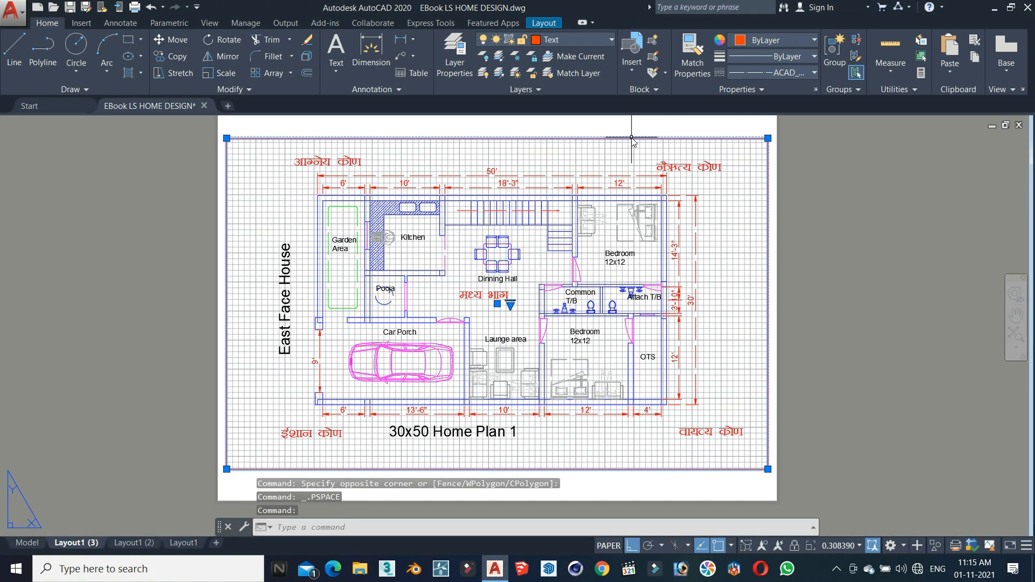
key("Delete")
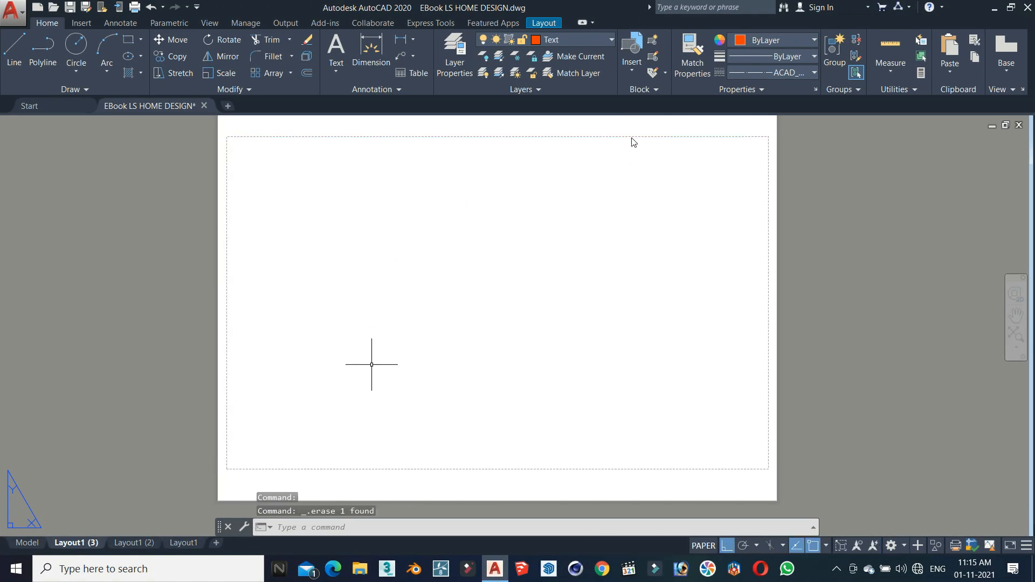
- Create an MVIEW viewport on Layout1 (3), spanning the dashed printable area from corner to corner
type("M")
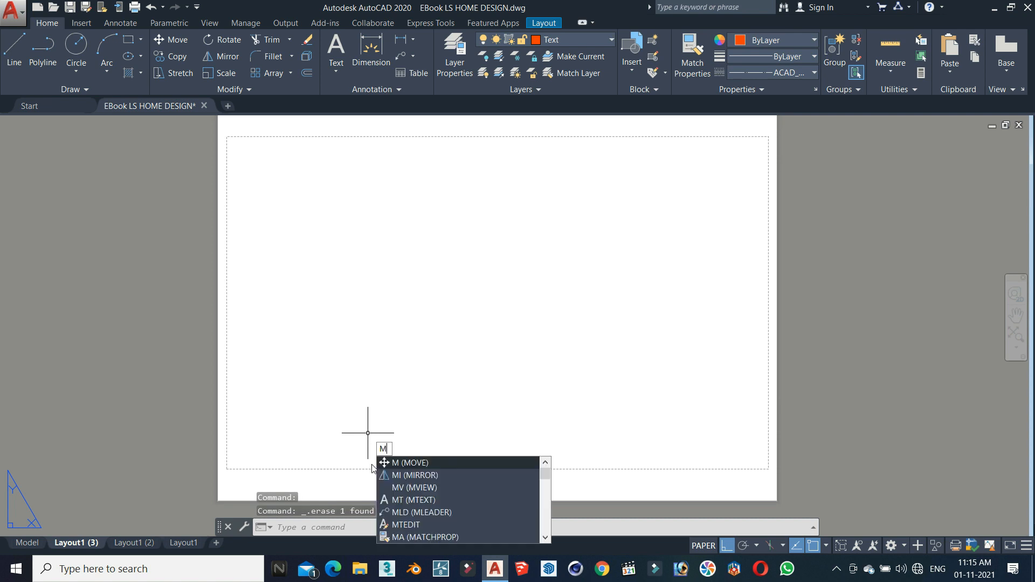
left_click(425, 487)
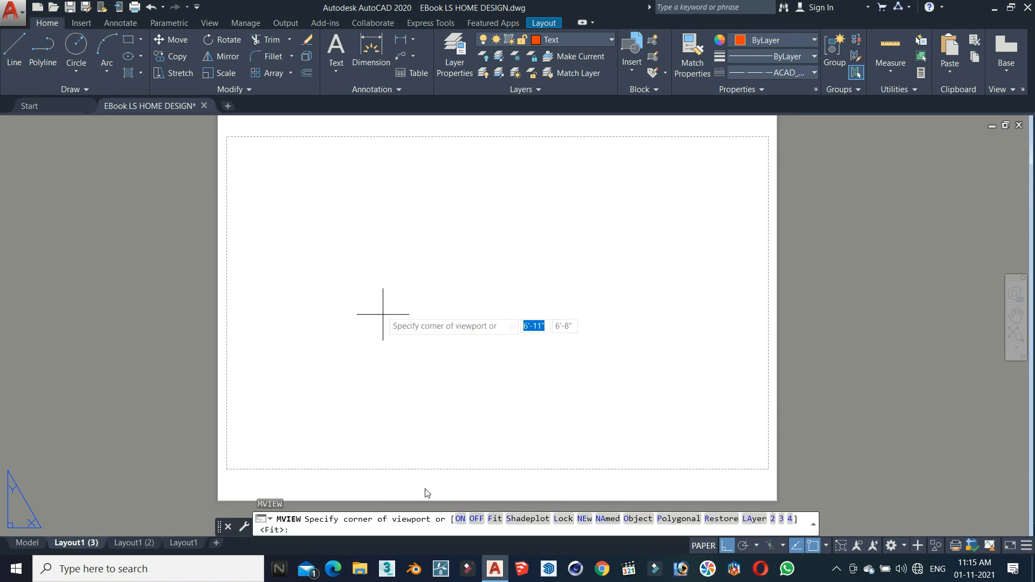
left_click(229, 137)
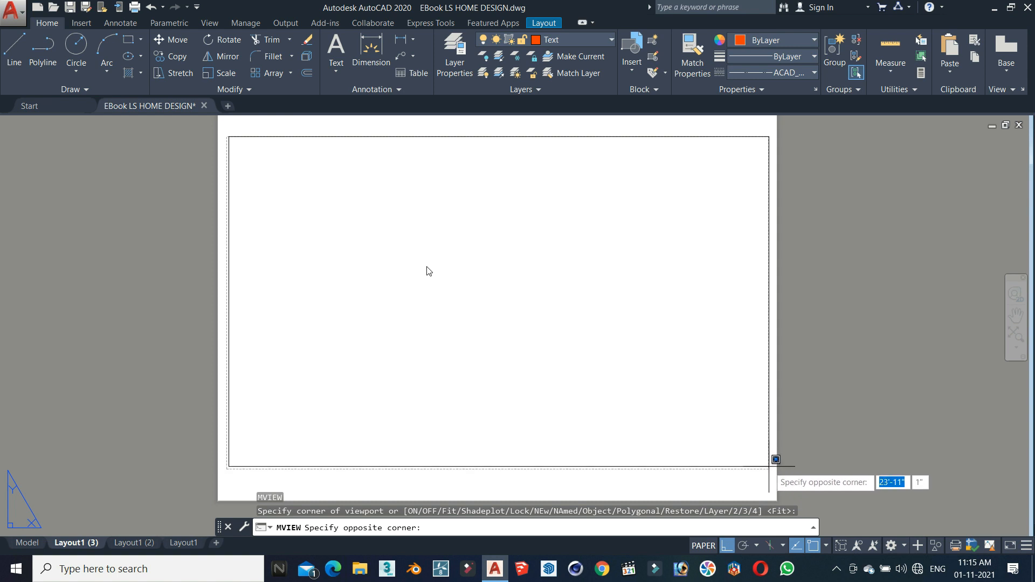
left_click(769, 467)
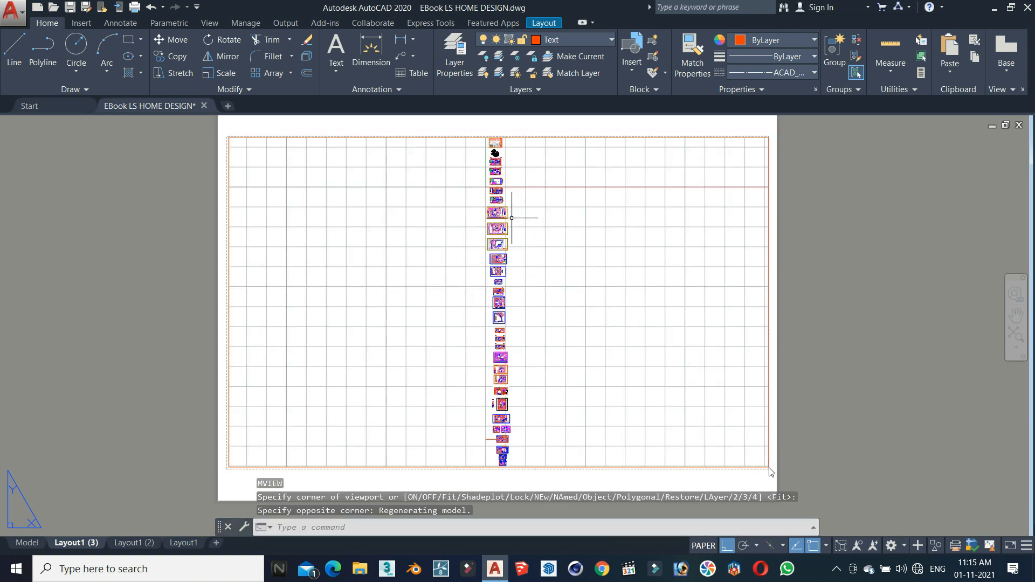
- Activate the viewport on Layout1 (3) and frame the first gold-bordered plan below the 30x50 plans using a Zoom window
double_click(395, 209)
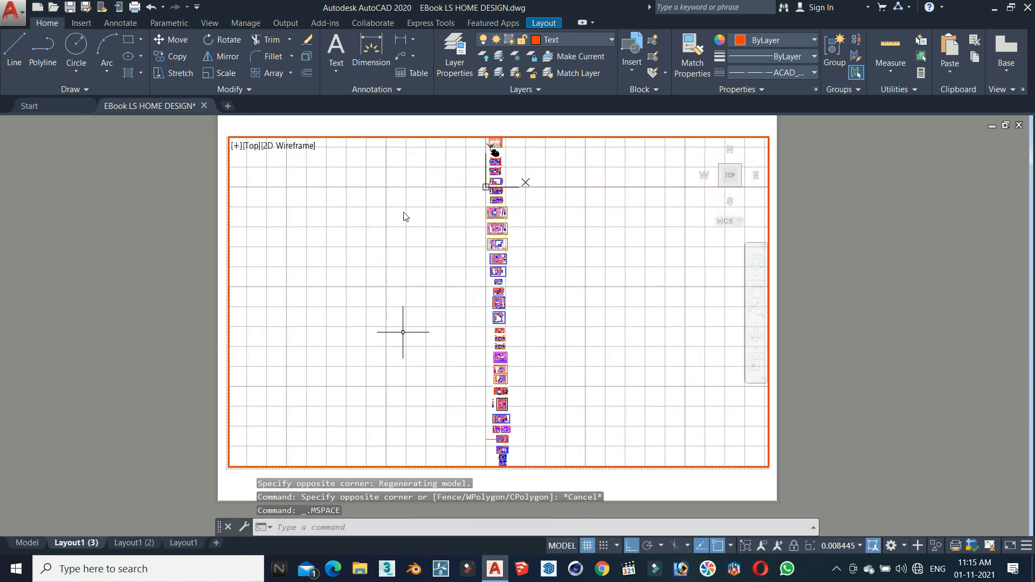
scroll(405, 215, "up", 10)
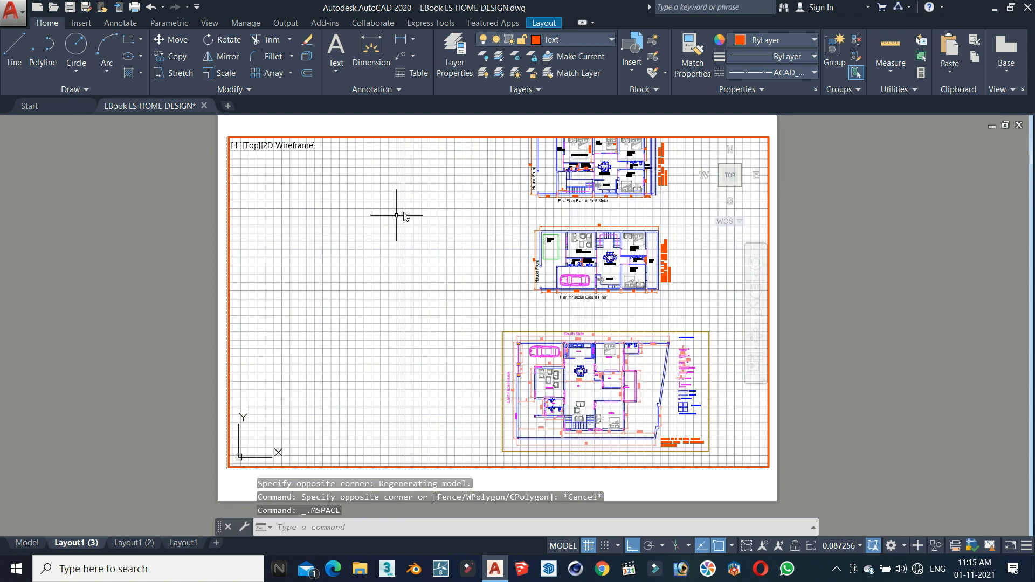
type("z")
left_click(436, 268)
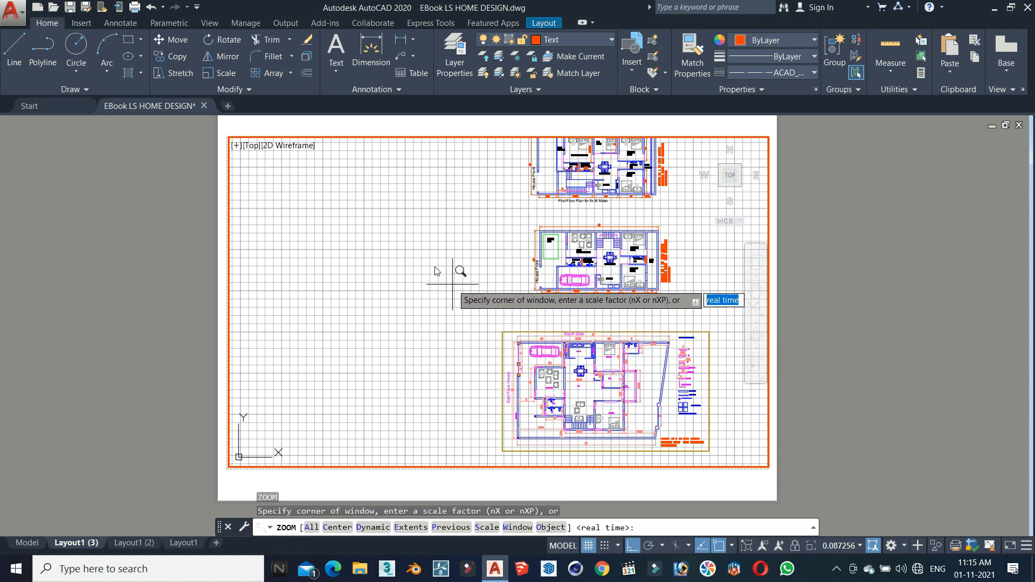
scroll(447, 277, "down", 1)
left_click(470, 306)
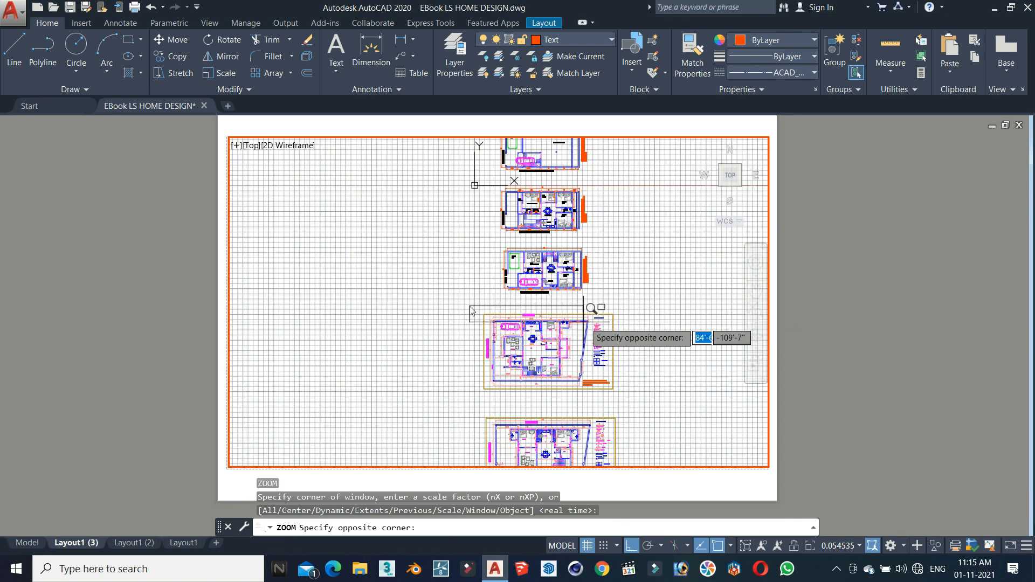
left_click(621, 397)
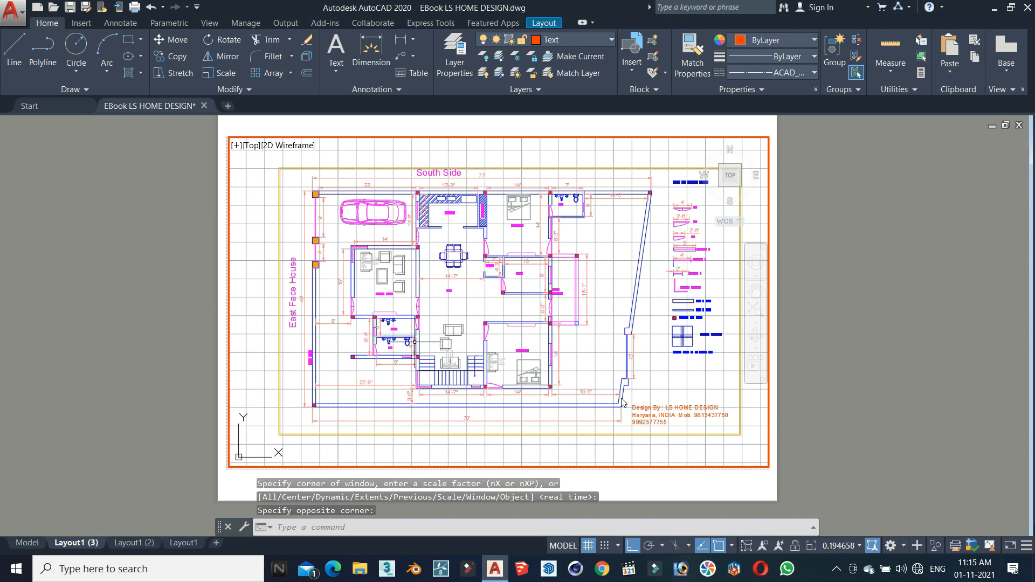
- Create another copy of Layout1, placed before Layout1 (3)
right_click(178, 542)
left_click(218, 399)
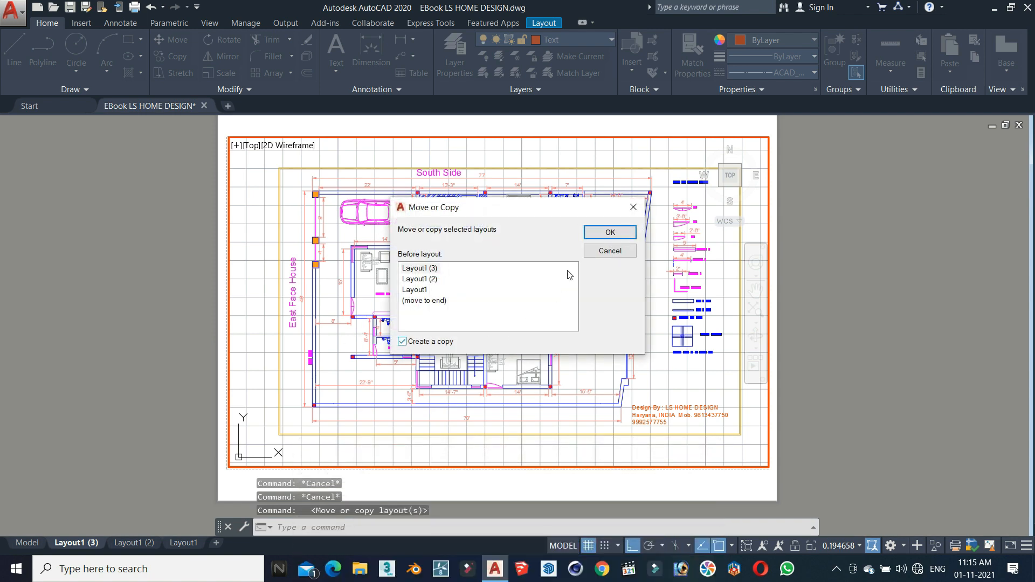
left_click(595, 237)
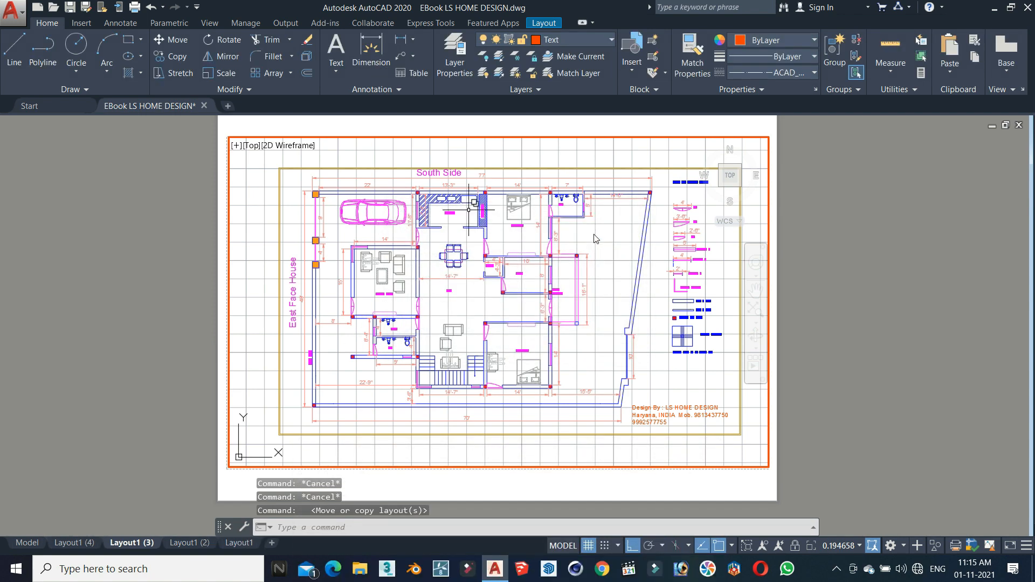
- Switch to Layout1 (4) and erase the copied 30x50 Home Plan 1 viewport
left_click(75, 543)
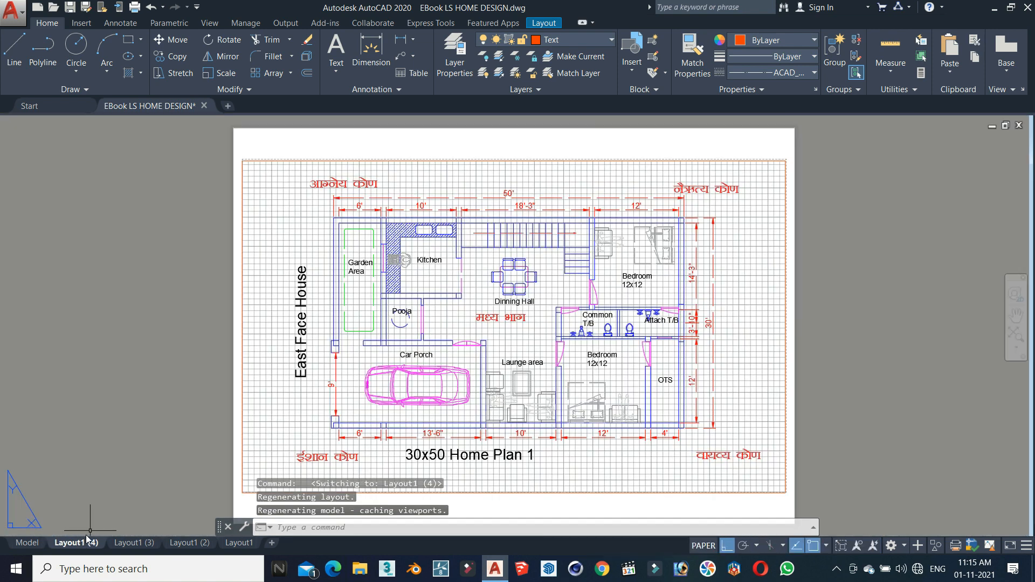
left_click(669, 159)
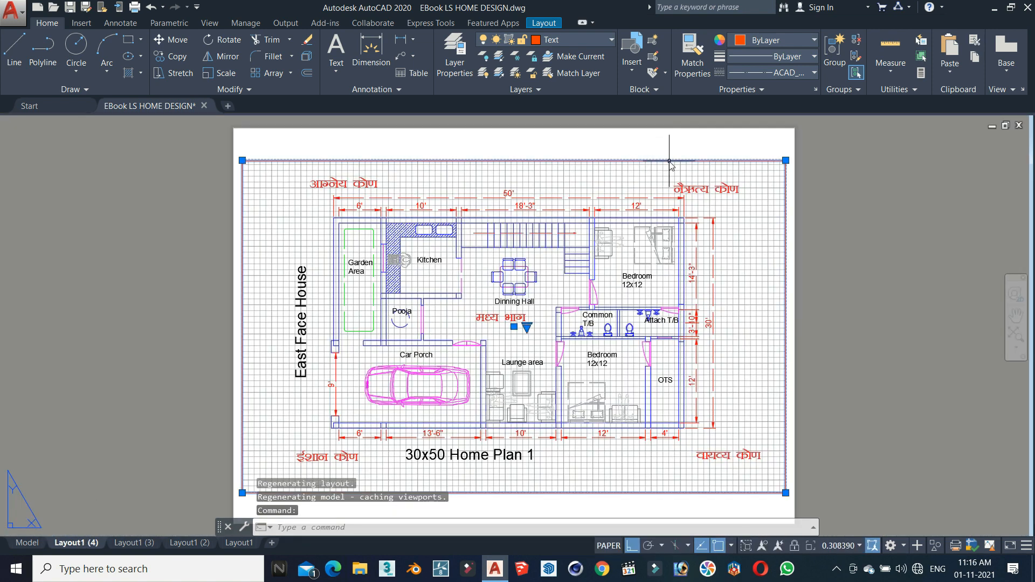
key("Delete")
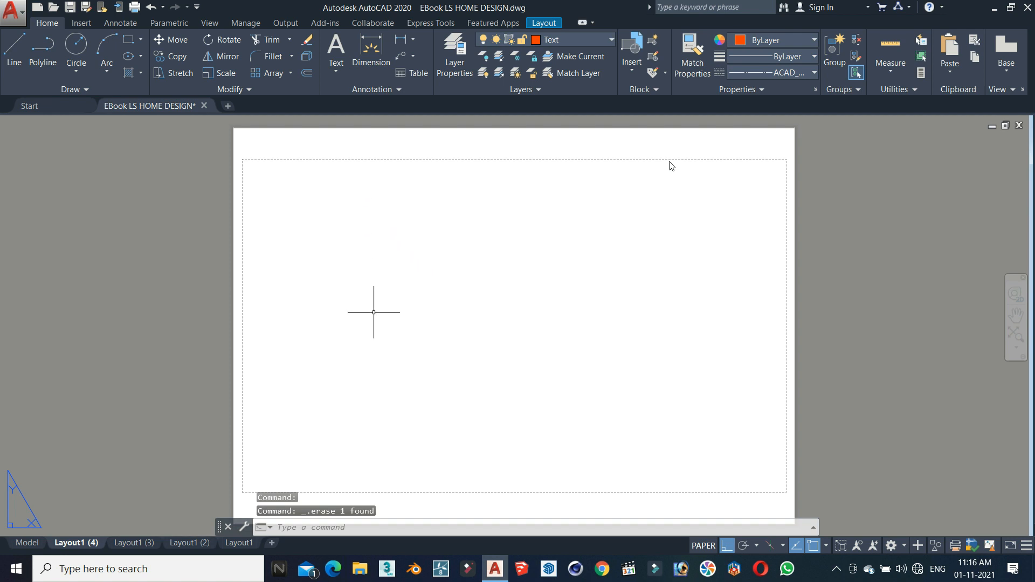
- Create an MVIEW viewport covering the whole printable area of Layout1 (4)
type("M")
left_click(413, 367)
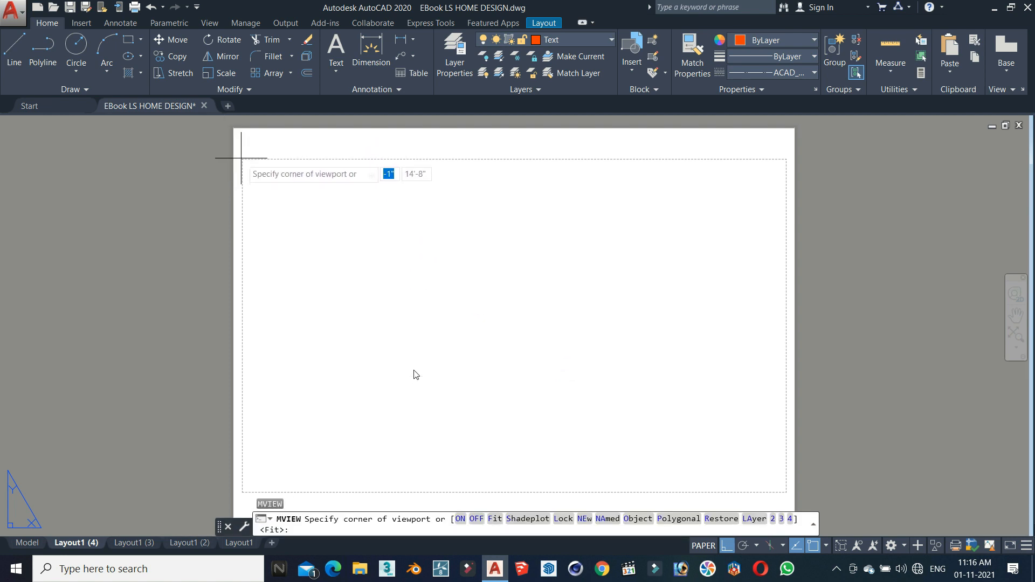
left_click(241, 158)
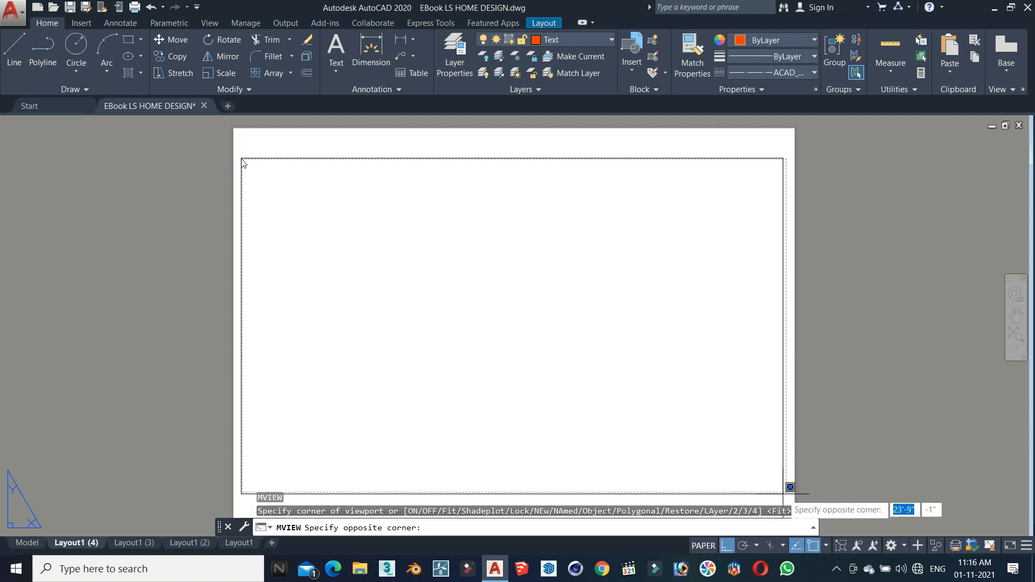
left_click(786, 493)
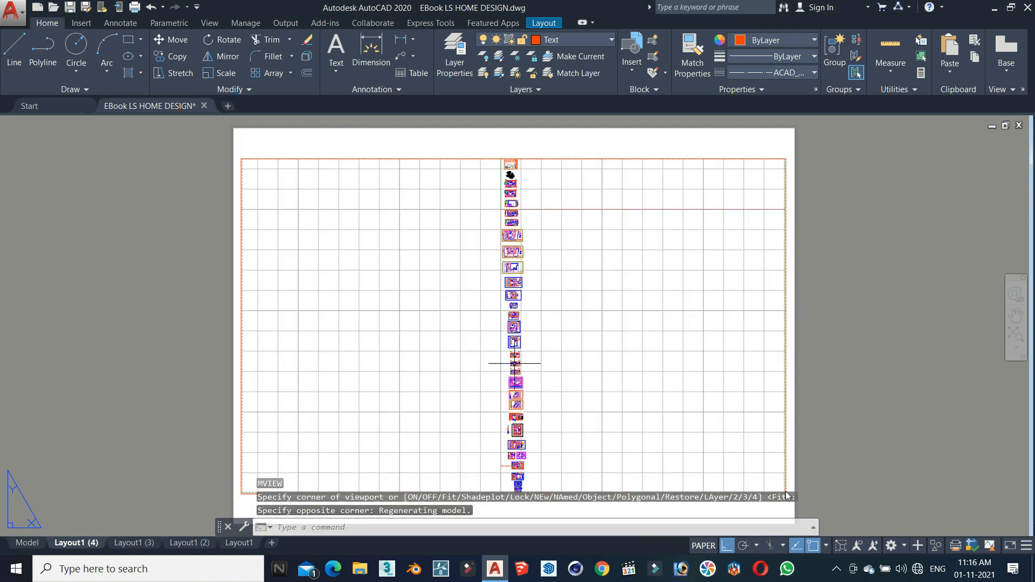
- Activate the viewport on Layout1 (4) and frame the second gold-bordered plan, the Ground Floor Plan, using a Zoom window
double_click(432, 318)
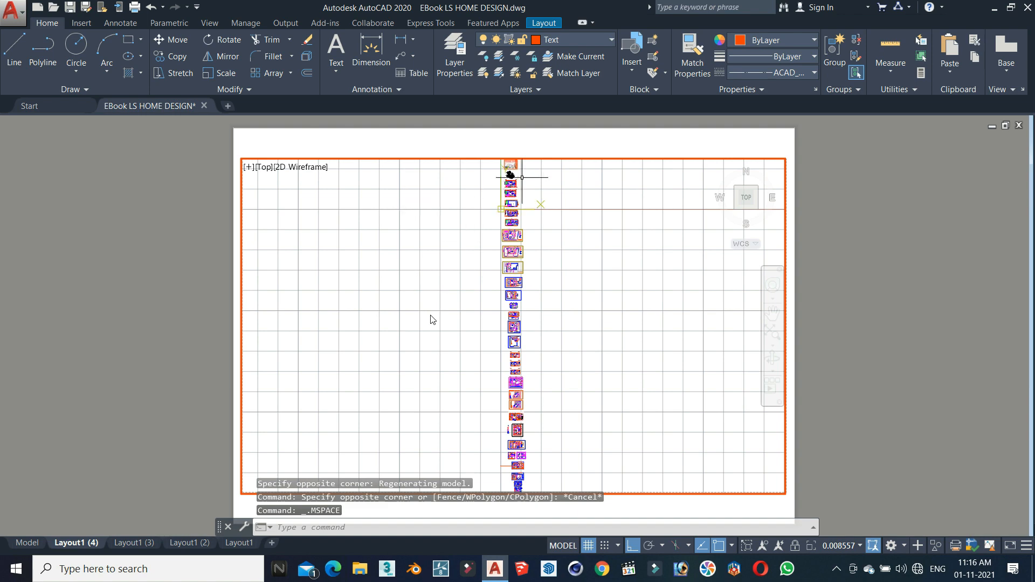
scroll(432, 319, "up", 6)
scroll(432, 319, "down", 4)
scroll(432, 319, "up", 5)
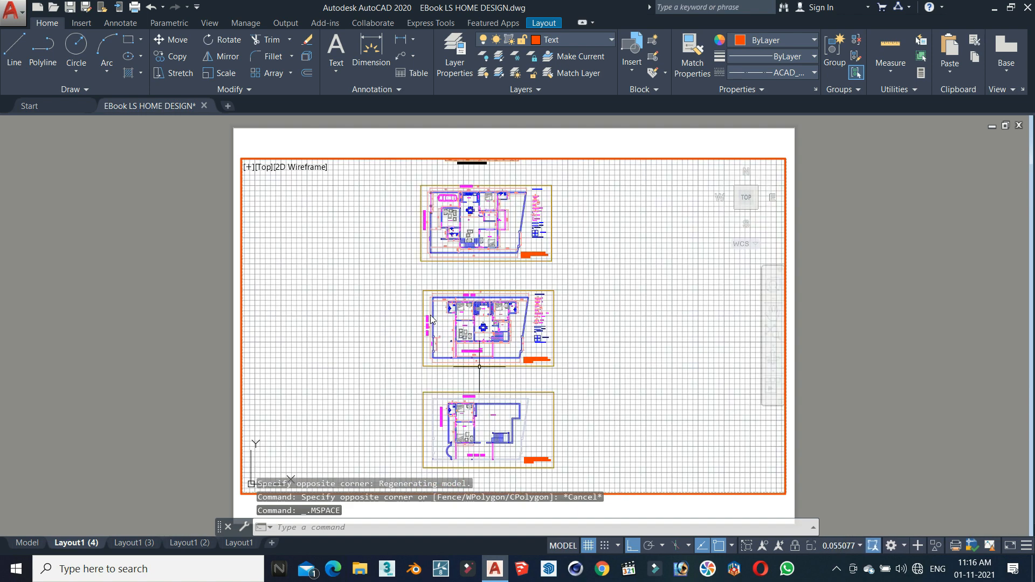
scroll(432, 318, "up", 2)
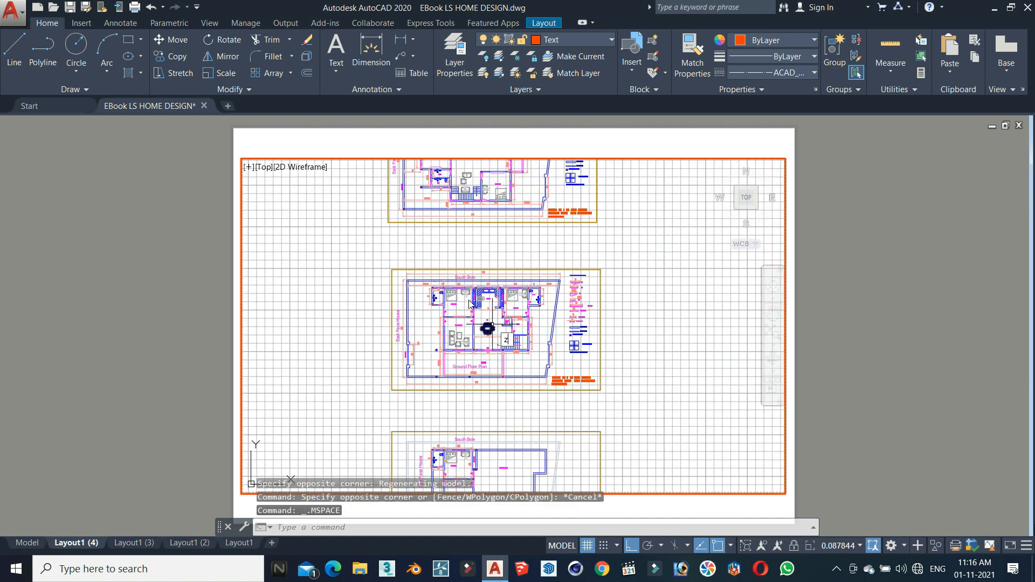
key("Return")
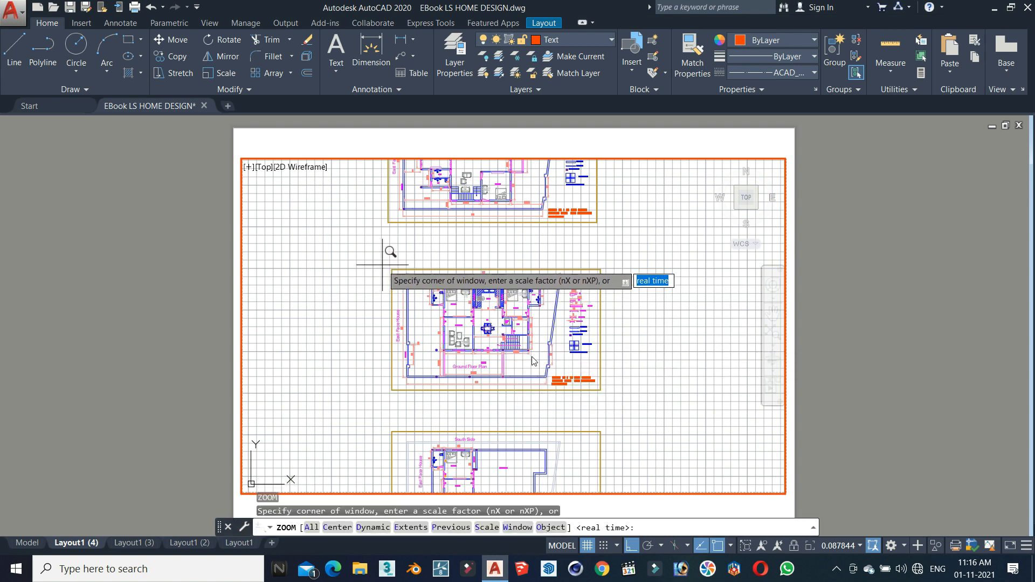
left_click(382, 263)
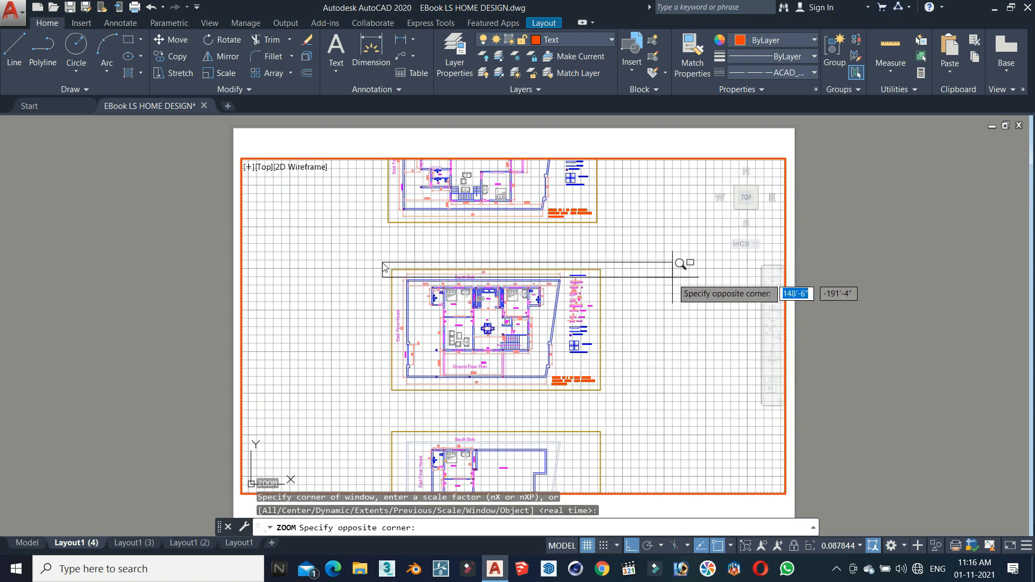
left_click(619, 400)
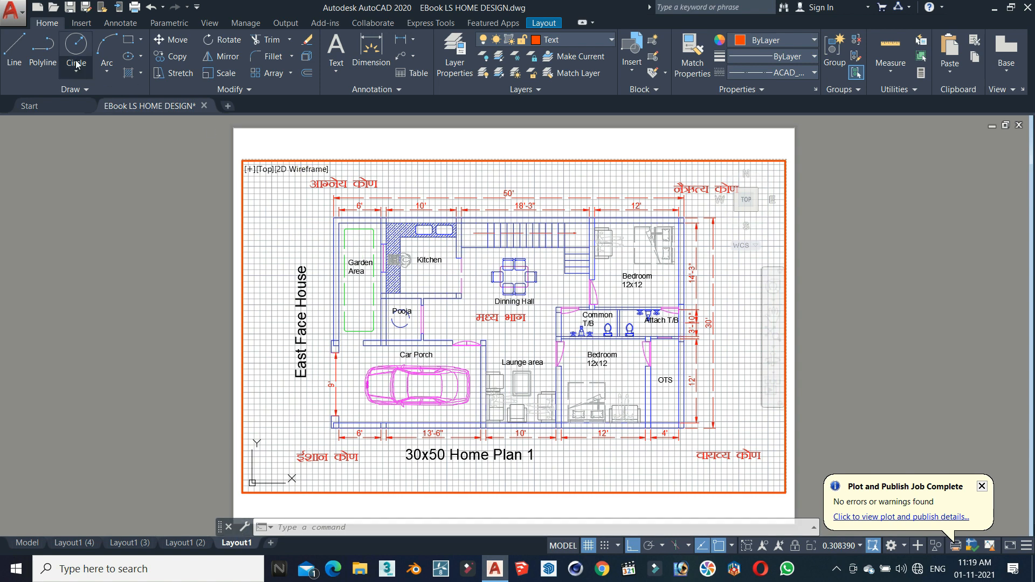
left_click(12, 15)
mouse_move(93, 237)
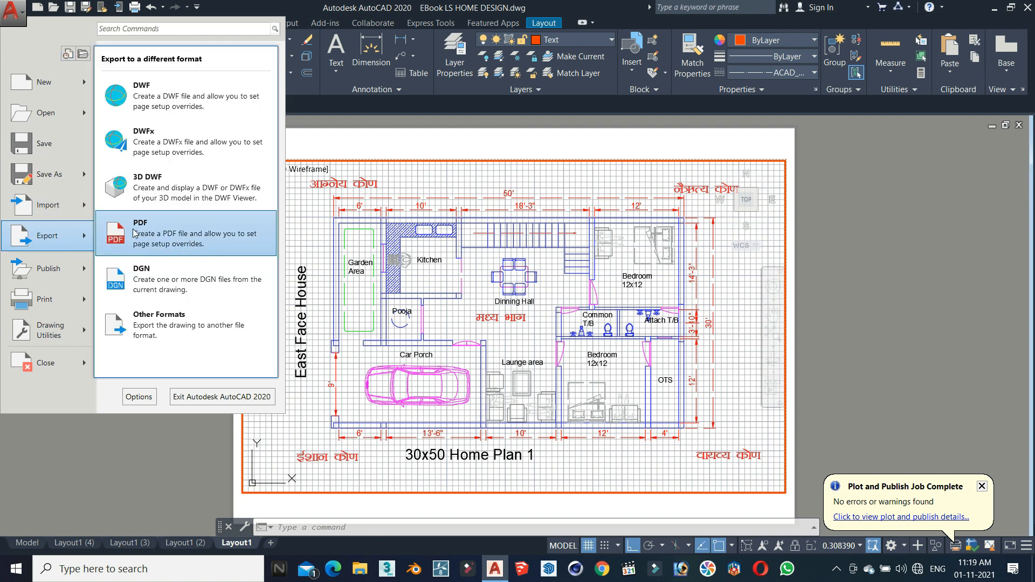
left_click(12, 16)
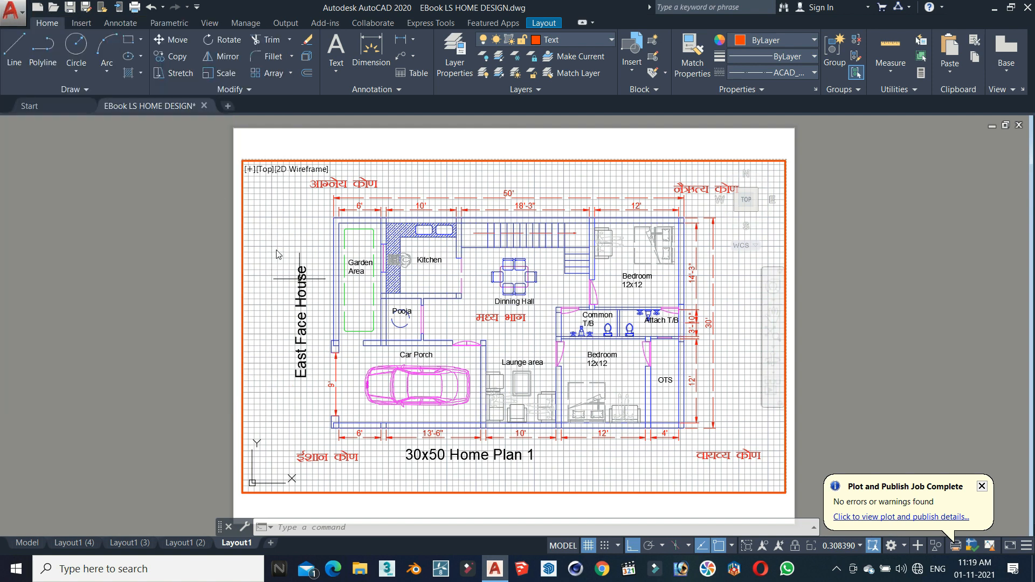
- Start EXPORTPDF from Layout1 with the DWG To PDF preset and precision For Architecture
left_click(340, 529)
type("export")
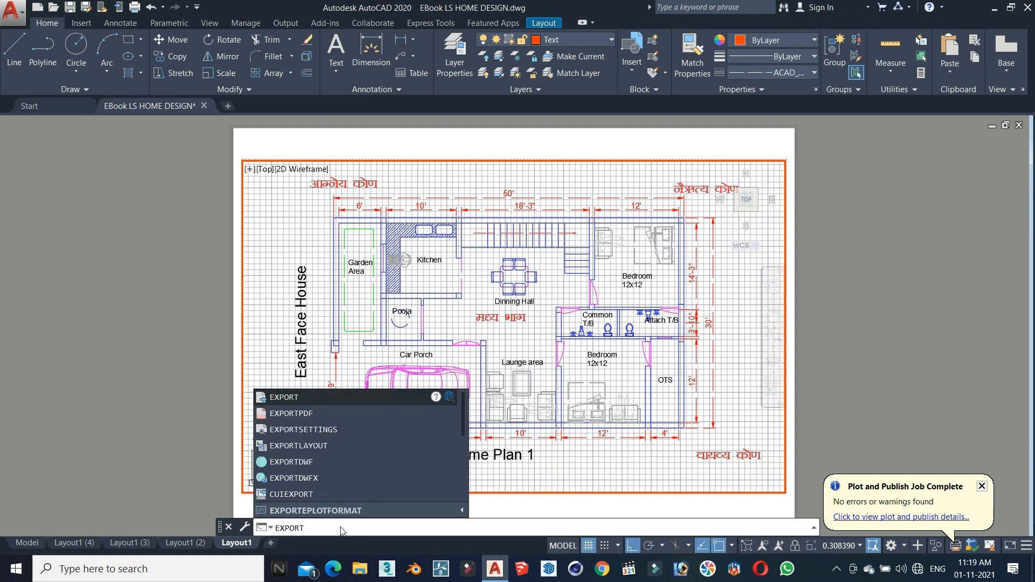
left_click(312, 413)
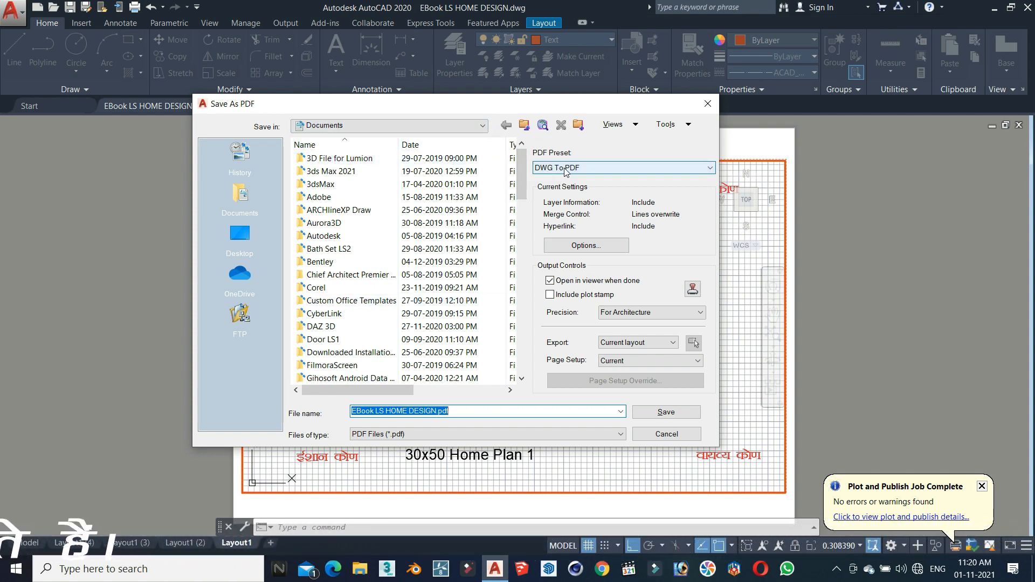
left_click(711, 168)
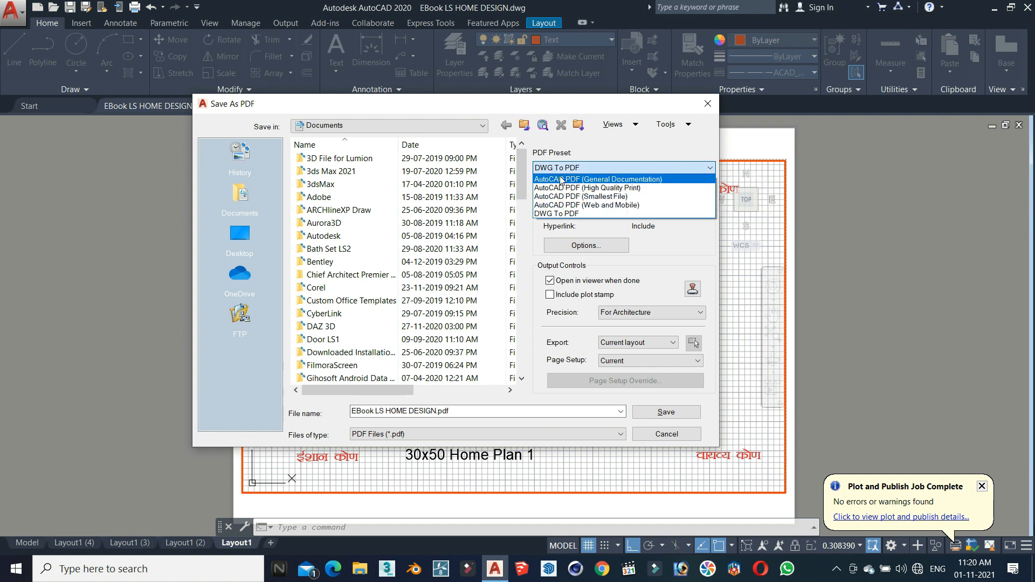
left_click(564, 214)
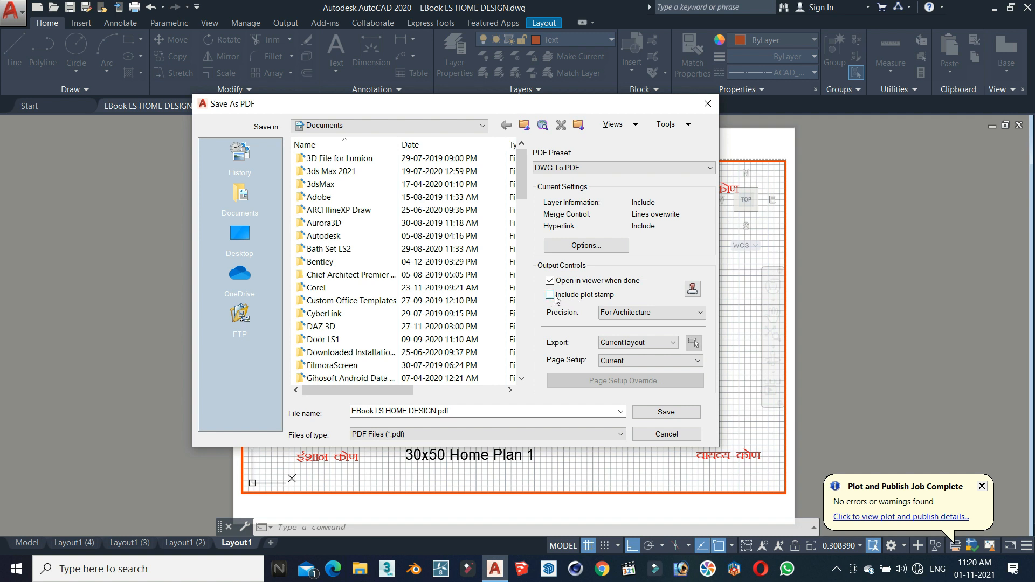
left_click(634, 315)
left_click(622, 358)
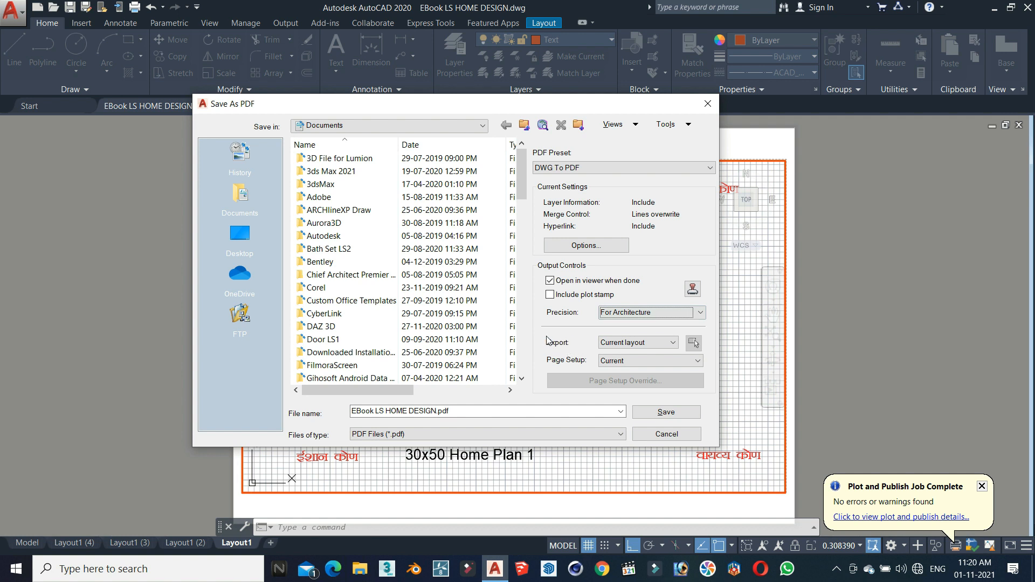
- Export all layouts to the Documents folder as EBook LS HOME DESIGN.pdf
left_click(674, 343)
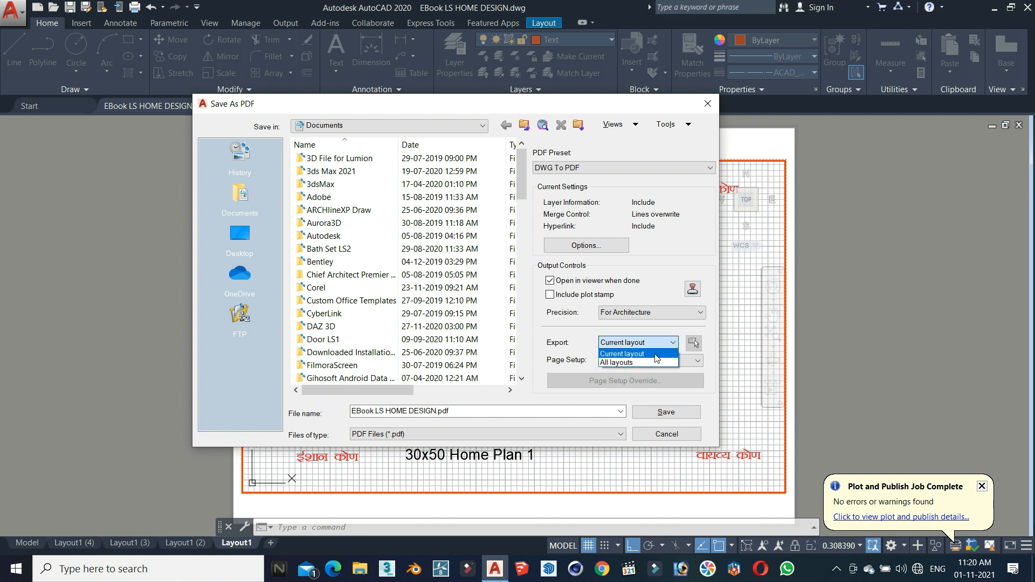
left_click(631, 363)
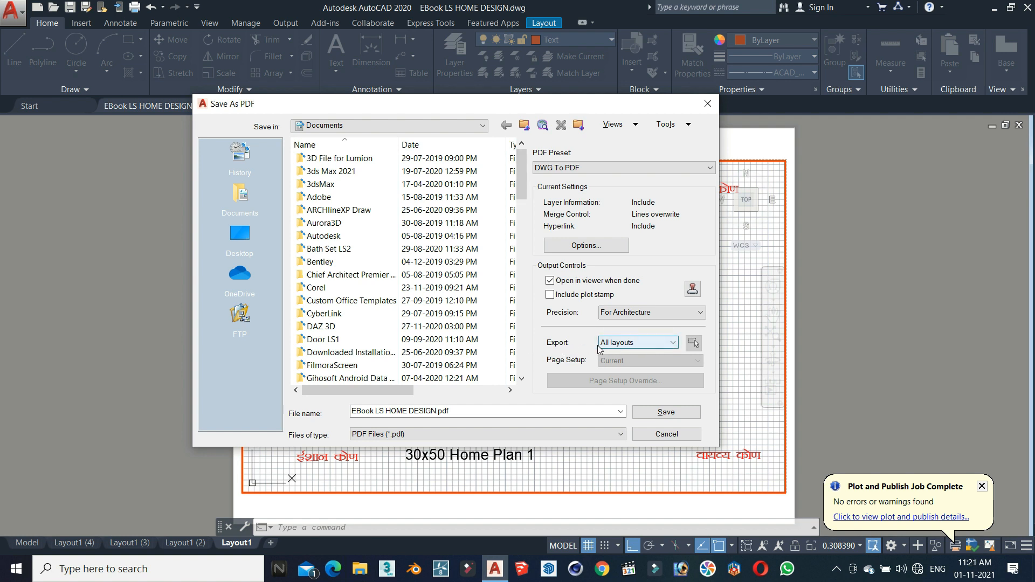
left_click(666, 413)
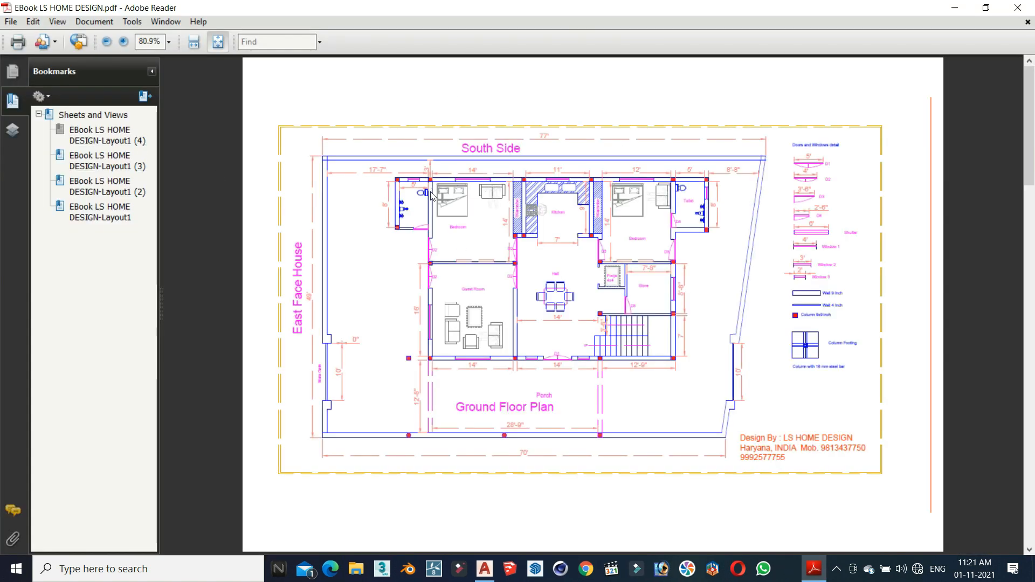
- Review the exported PDF in Adobe Reader by going through the bookmarked pages from Layout1 (4) to Layout1
scroll(430, 195, "down", 3)
scroll(557, 206, "up", 3)
left_click(100, 143)
left_click(111, 161)
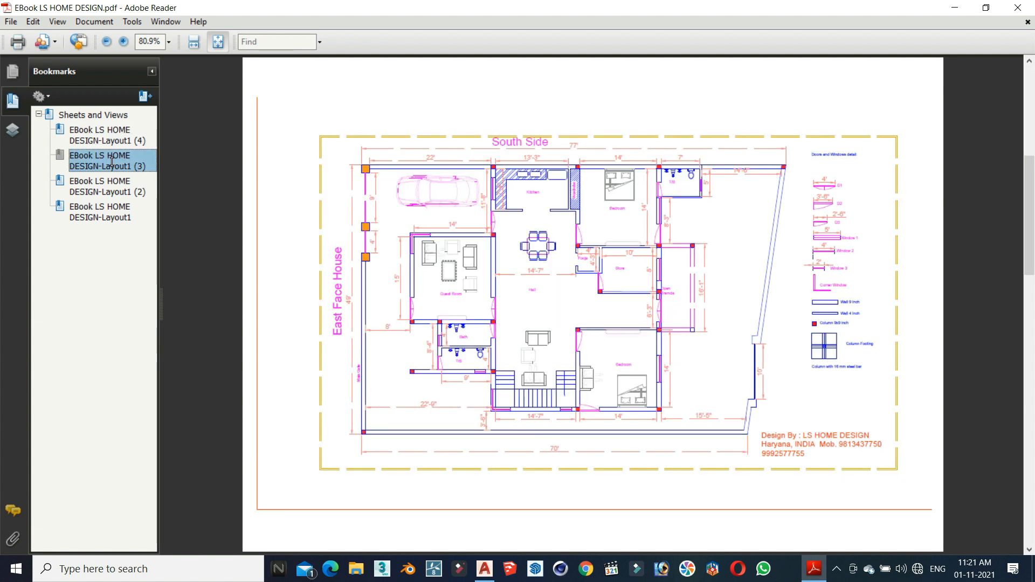
left_click(117, 180)
left_click(114, 212)
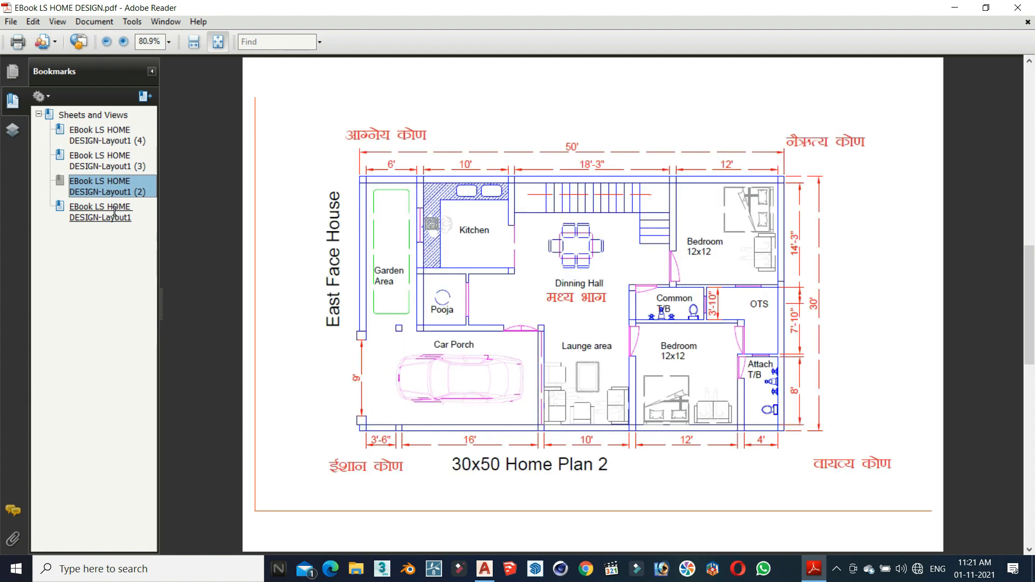